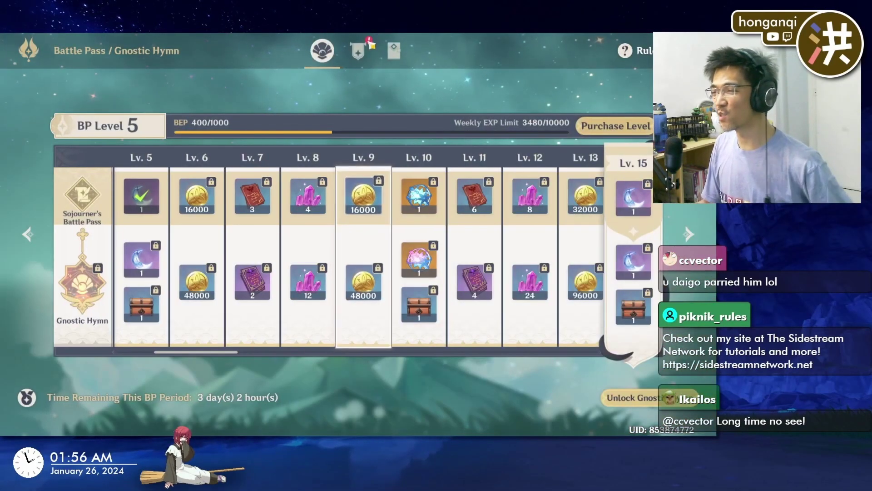
Download the latest Streamer.bot release (v0.2.2 zip) from the official Downloads page
key("e")
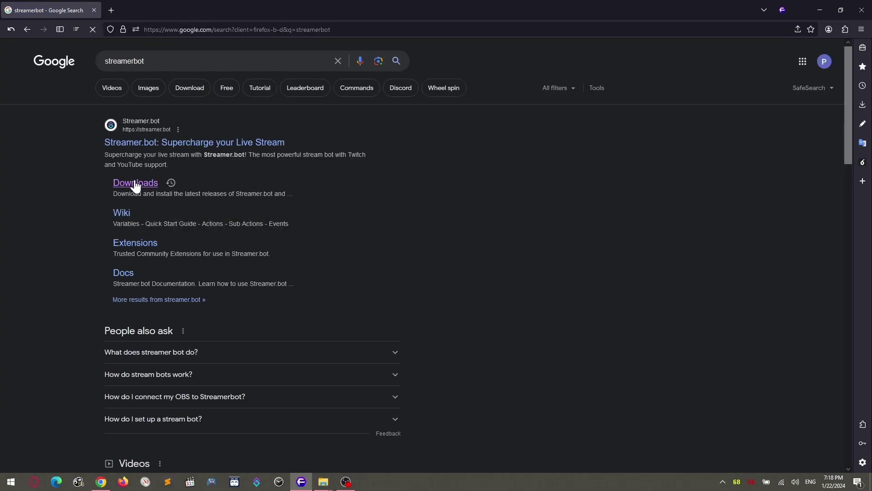
left_click(135, 184)
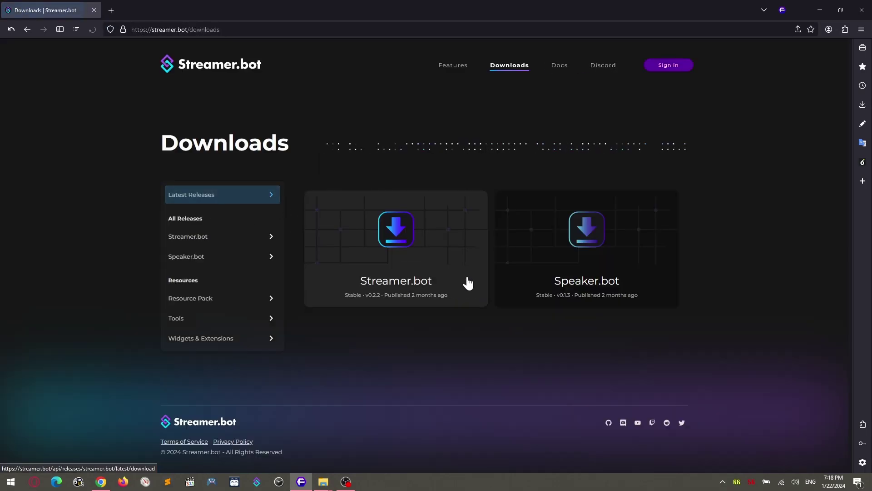
left_click(468, 283)
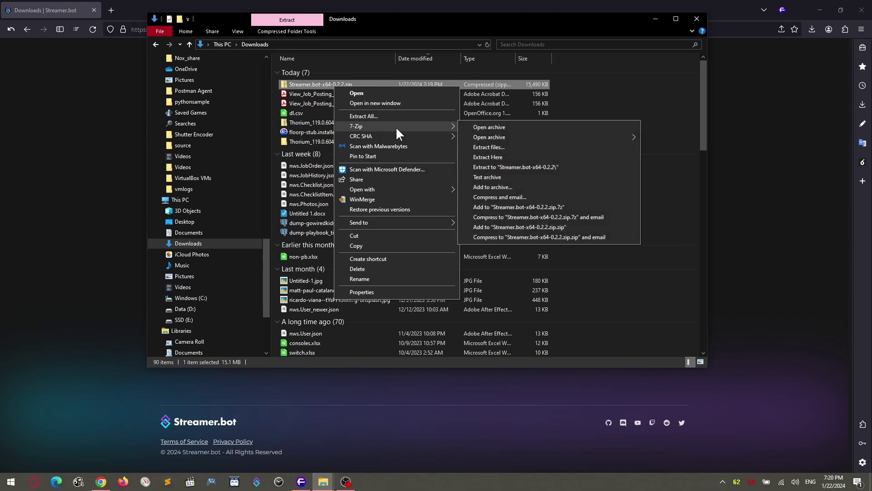
Extract the Streamer.bot-x64-0.2.2 zip with 7-Zip into its own folder in Downloads
left_click(489, 147)
left_click(487, 193)
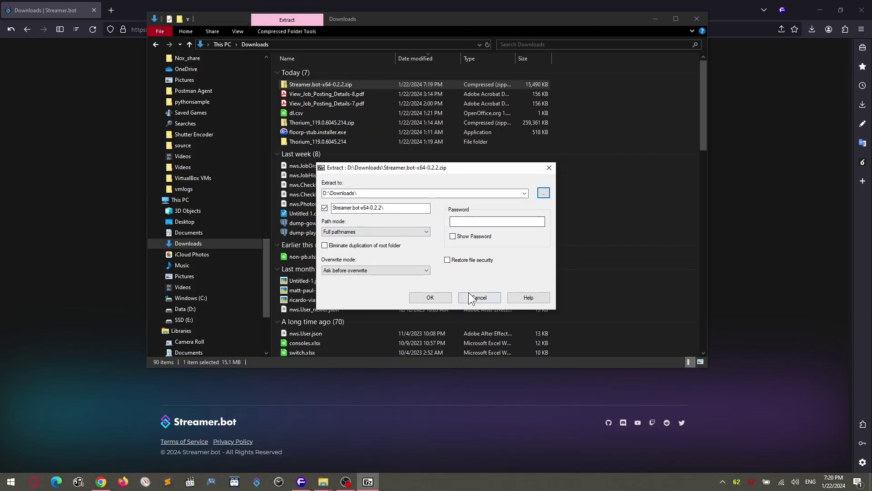
left_click(468, 292)
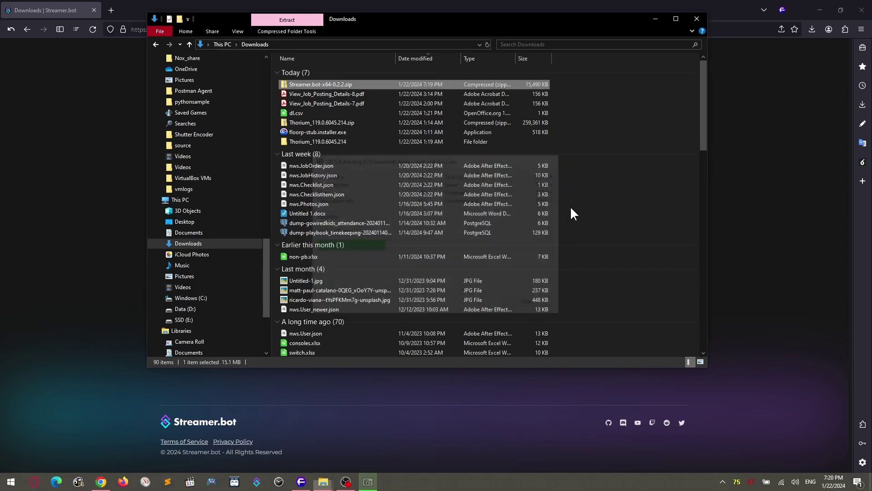
Open the extracted folder and launch portable OBS to its Auto-Configuration Wizard
double_click(352, 150)
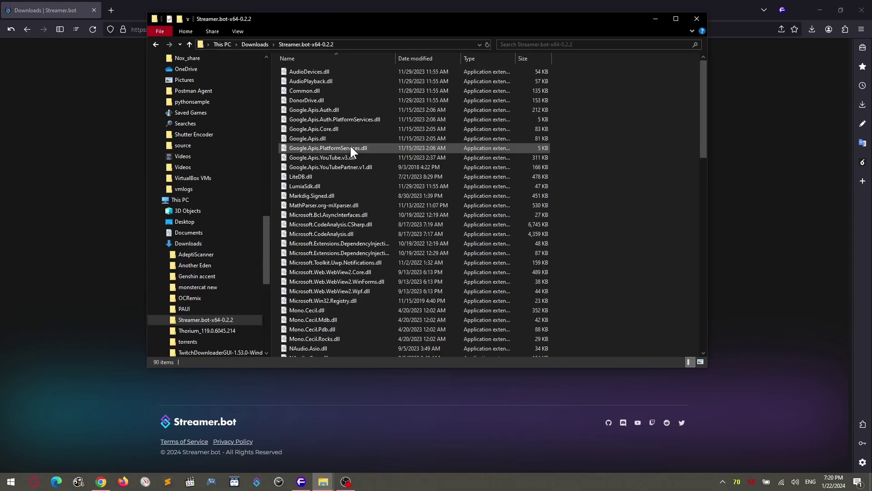
scroll(364, 294, "down", 7)
scroll(364, 294, "down", 5)
left_click(320, 247)
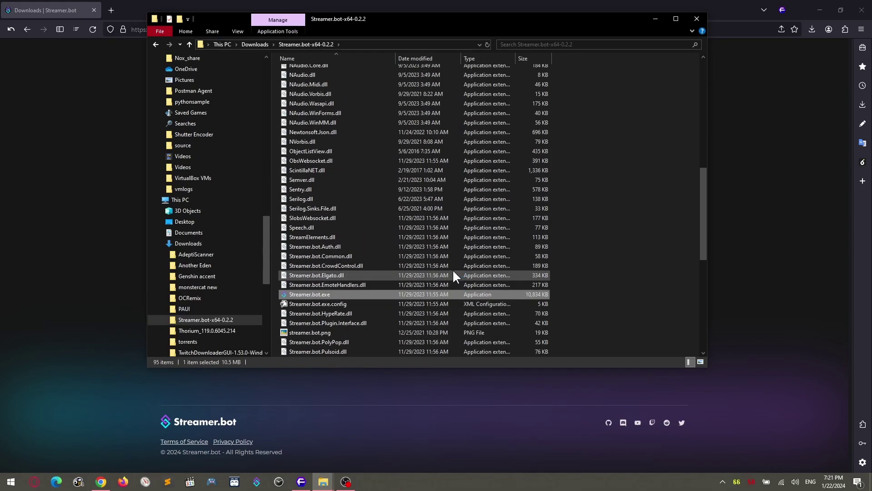
double_click(430, 93)
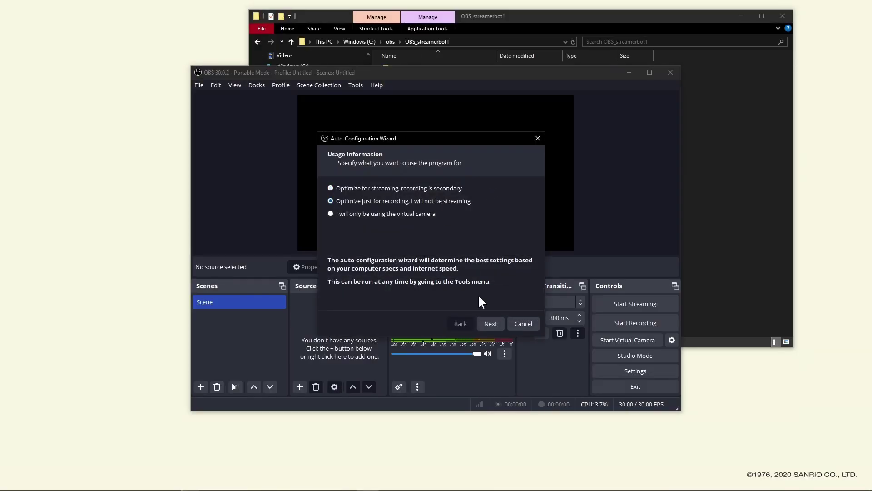
Finish the Auto-Configuration Wizard, maximize OBS and hide the audio mixer tracks
left_click(489, 323)
left_click(490, 324)
left_click(487, 322)
left_click(650, 72)
right_click(566, 434)
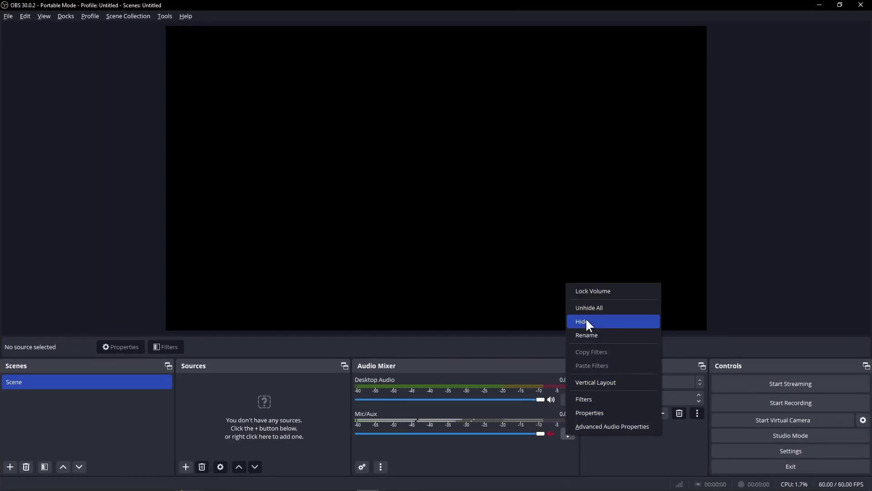
left_click(576, 272)
Enable the OBS WebSocket server on port 4455 and allow OBS through the firewall
left_click(165, 16)
left_click(185, 100)
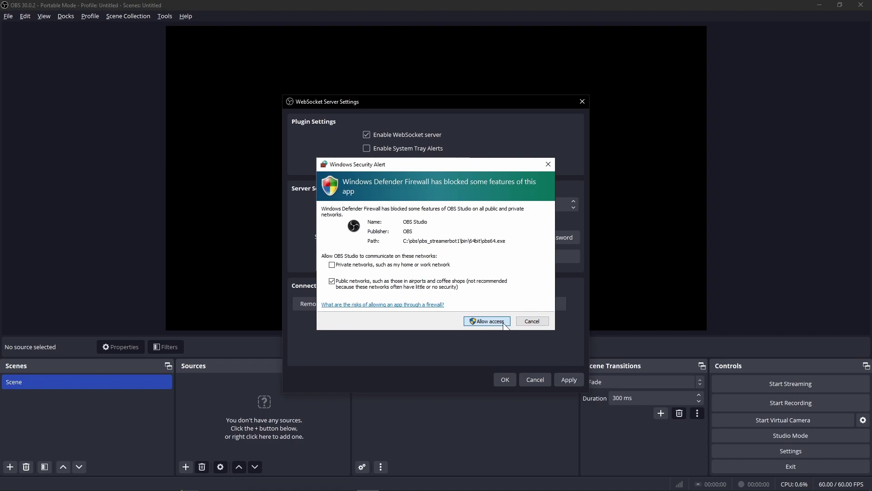
left_click(487, 321)
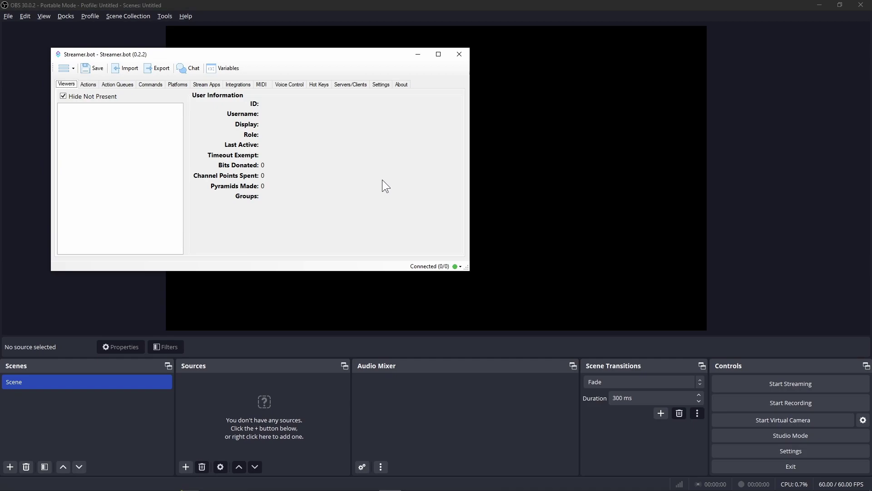
Add an OBS connection named 'anything' with version v5.x, host 127.0.0.1, port 4455
left_click(211, 85)
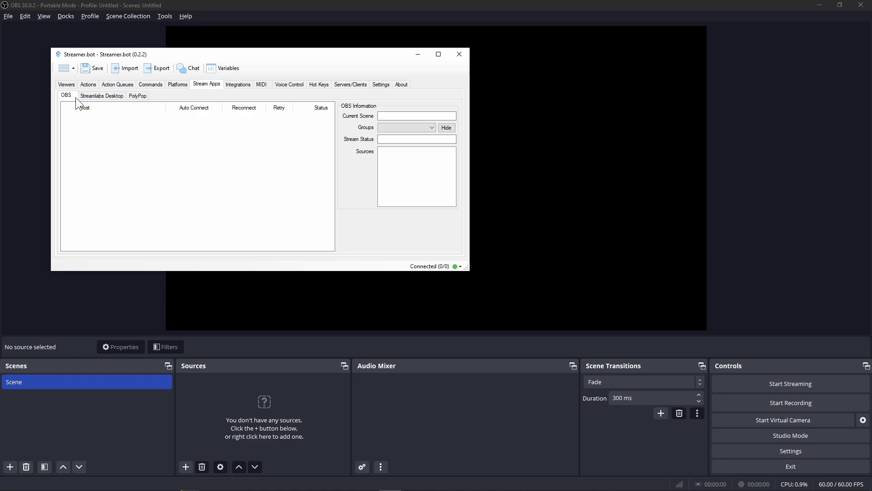
right_click(178, 169)
left_click(199, 174)
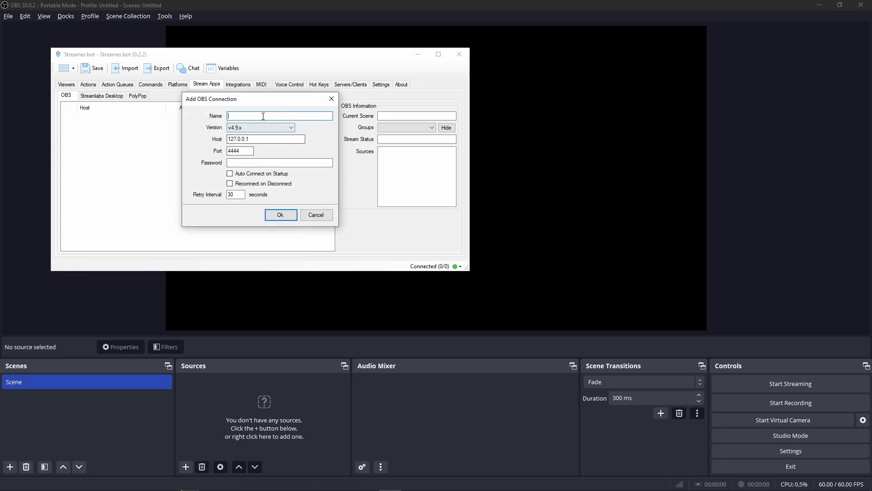
type("anything")
left_click(276, 129)
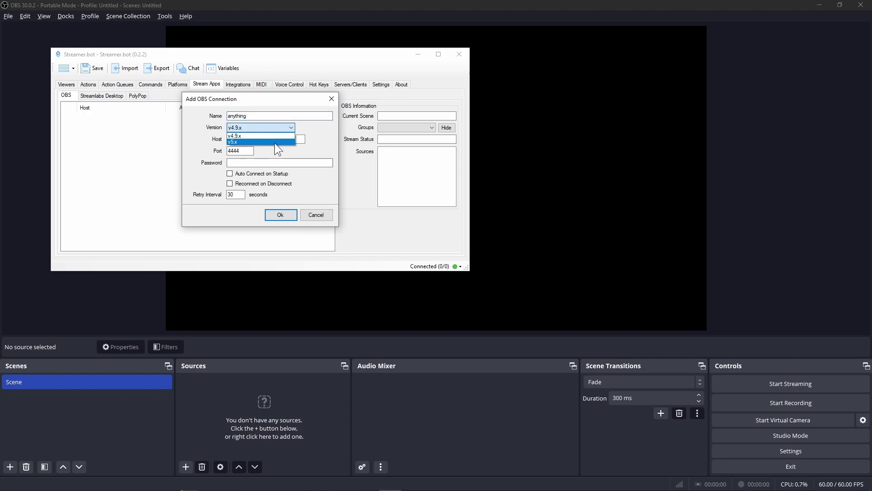
left_click(275, 142)
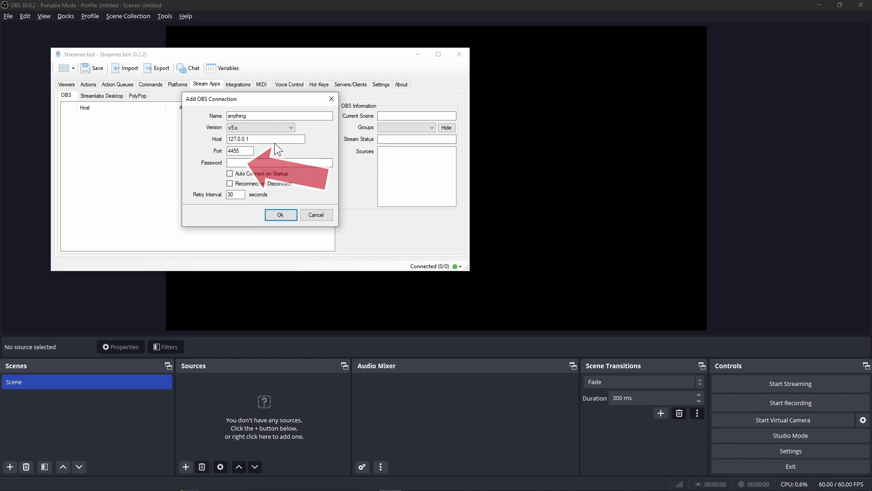
Show OBS's WebSocket connect info so the server password can be copied into Streamer.bot
left_click(165, 16)
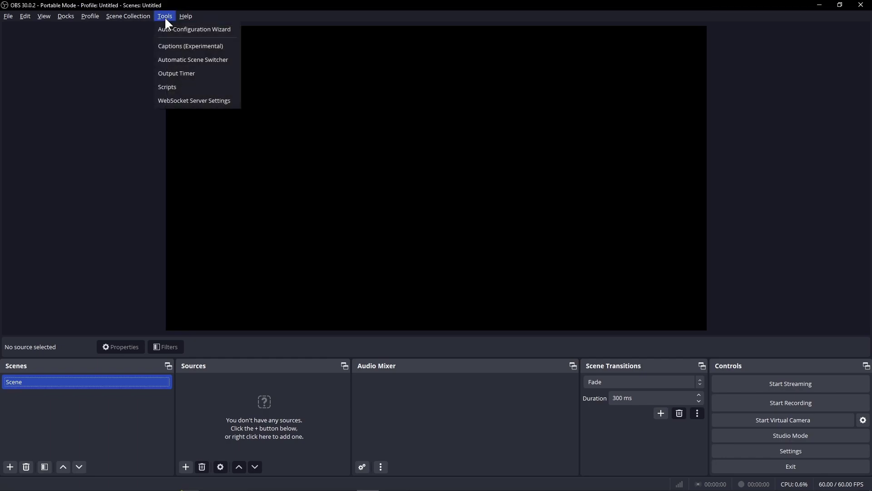
left_click(185, 100)
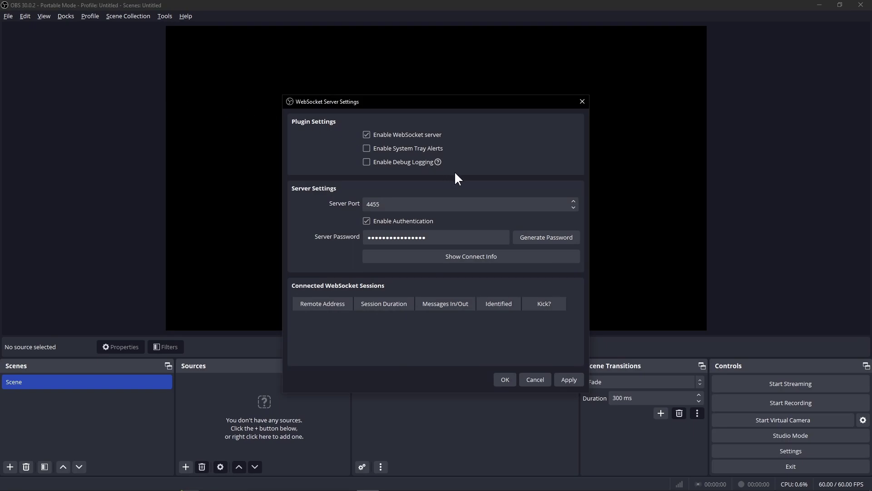
left_click(522, 255)
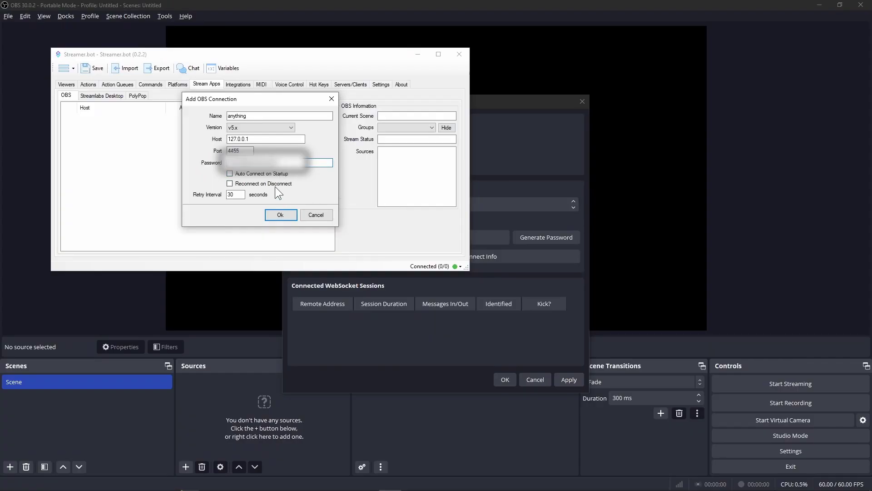
Save the 'anything' connection with Auto Connect on Startup and Reconnect on Disconnect enabled
left_click(261, 174)
left_click(264, 185)
left_click(280, 214)
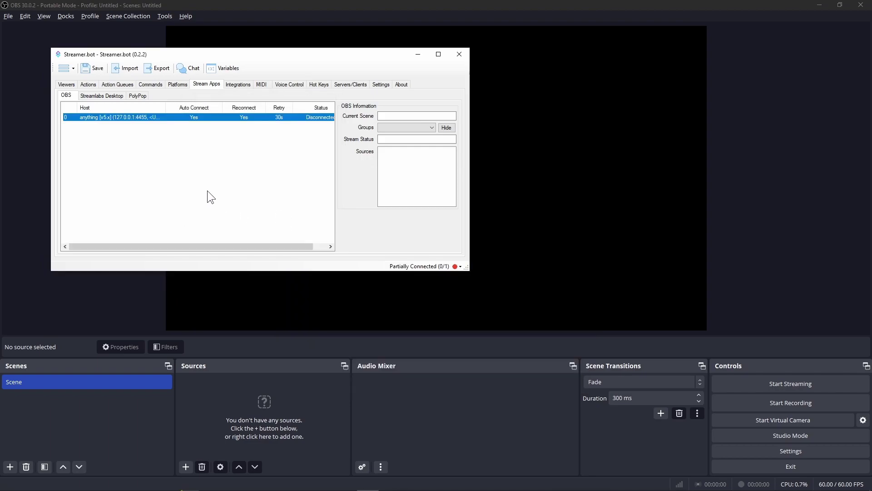
Connect the 'anything' connection to OBS and recheck OBS's WebSocket Server Settings
left_click(206, 190)
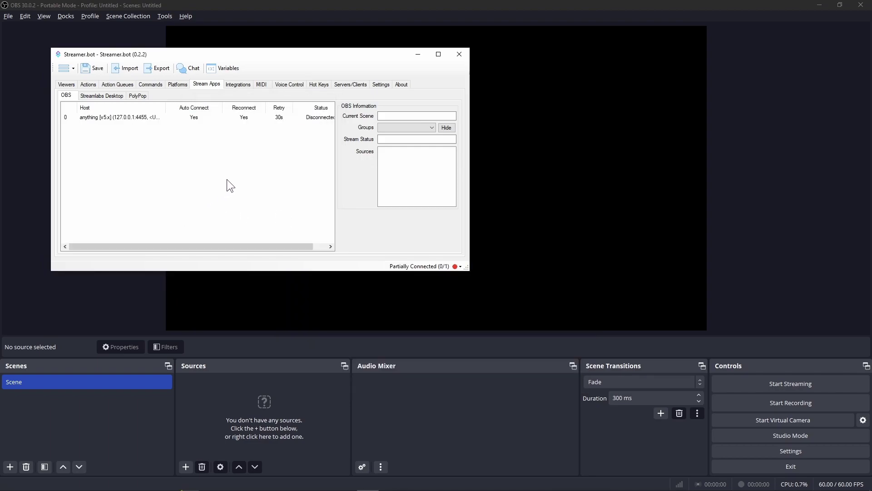
left_click(218, 116)
right_click(217, 116)
left_click(244, 214)
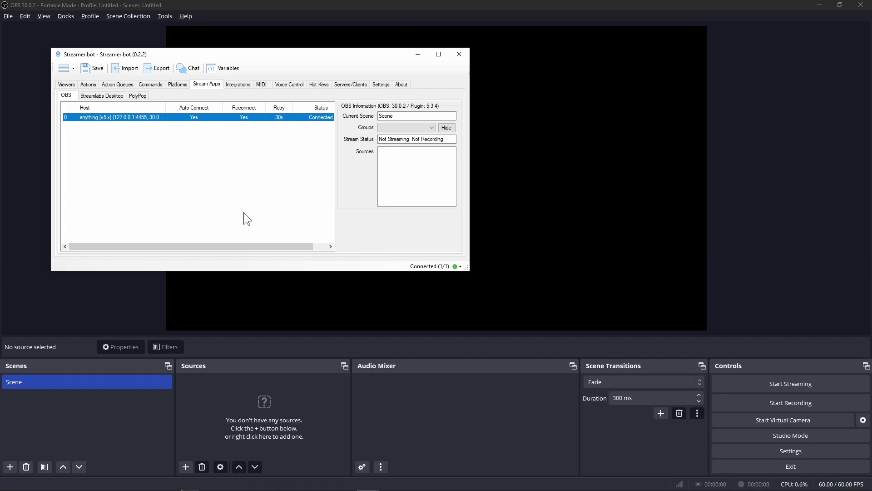
left_click(164, 16)
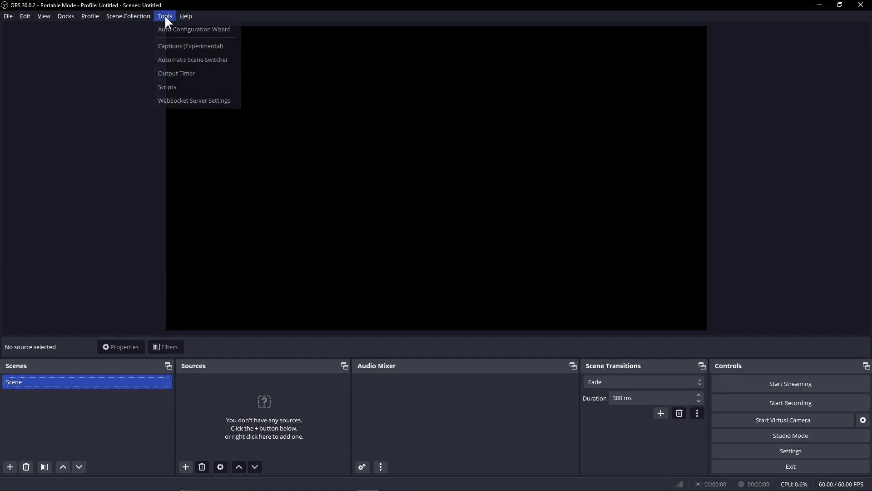
left_click(184, 100)
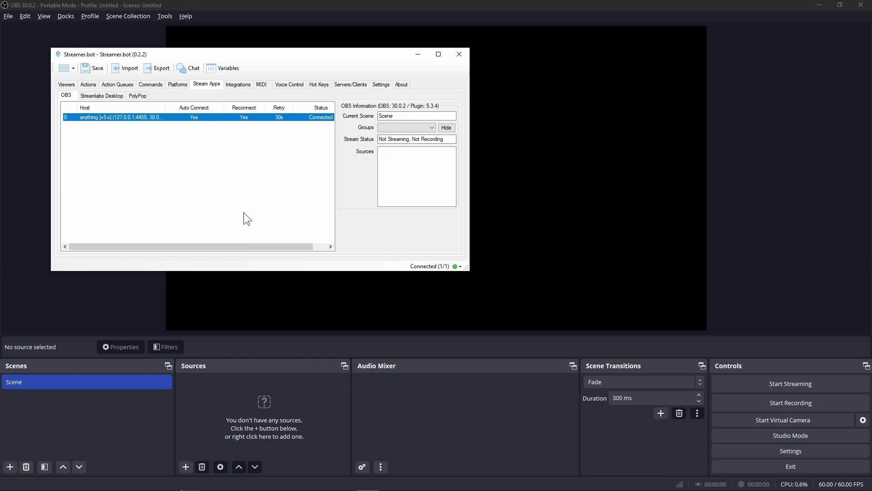
Start the Broadcaster Account login under Platforms > Twitch > Accounts
left_click(178, 85)
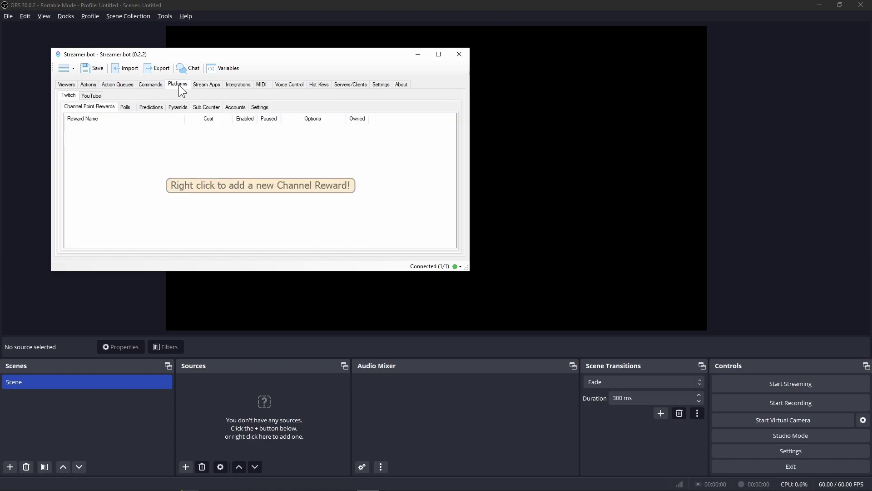
left_click(230, 108)
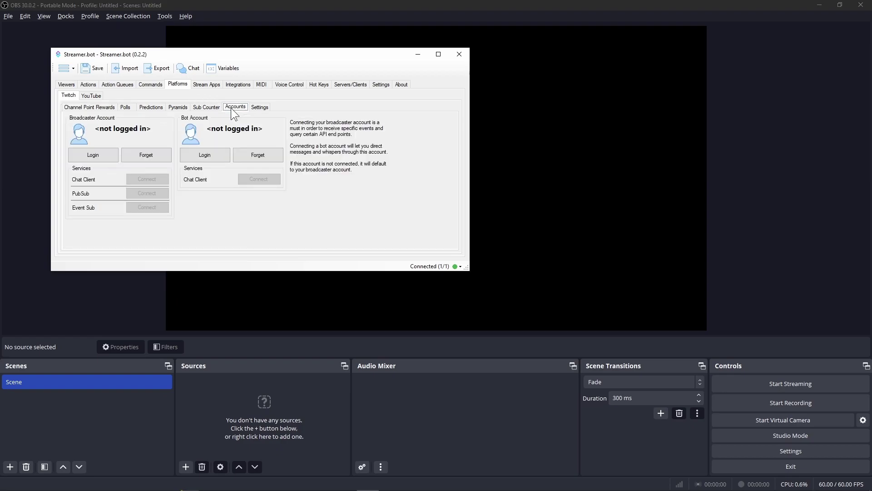
left_click(103, 161)
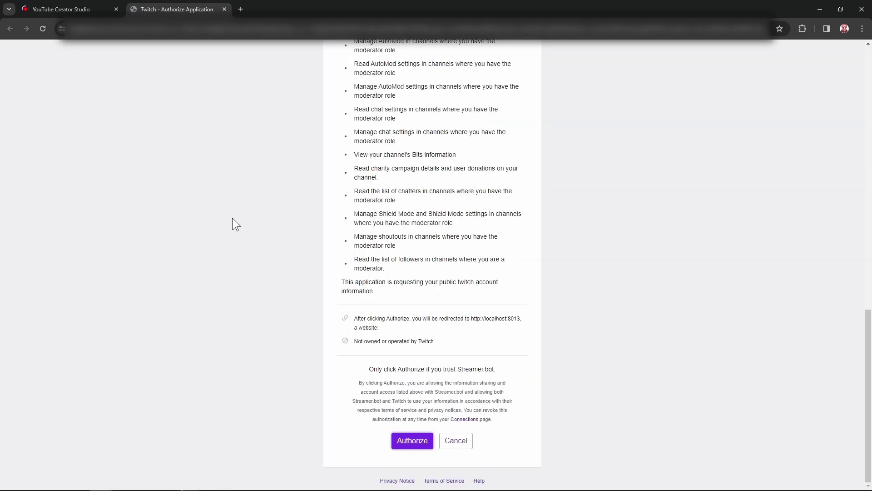
Authorize Streamer.bot on the Twitch authorization page
scroll(255, 245, "up", 15)
scroll(255, 245, "down", 3)
scroll(255, 244, "down", 10)
left_click(426, 442)
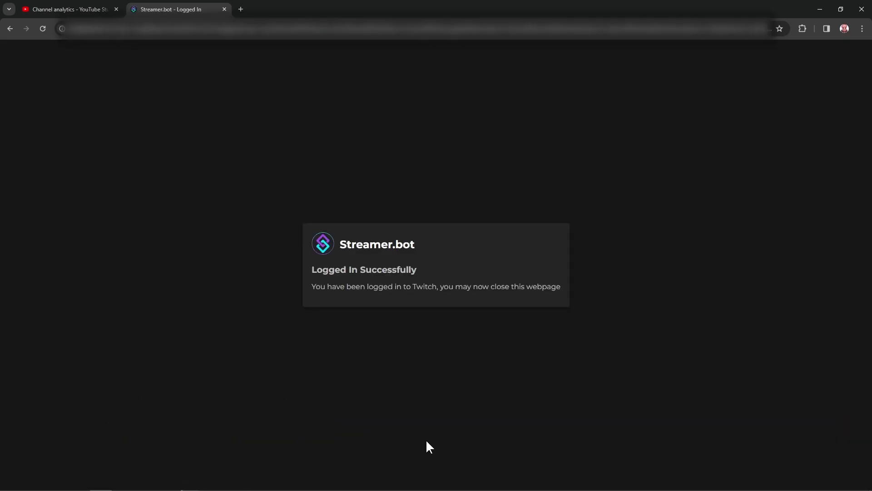
Paste the copied address into the browser's address bar
left_click(356, 35)
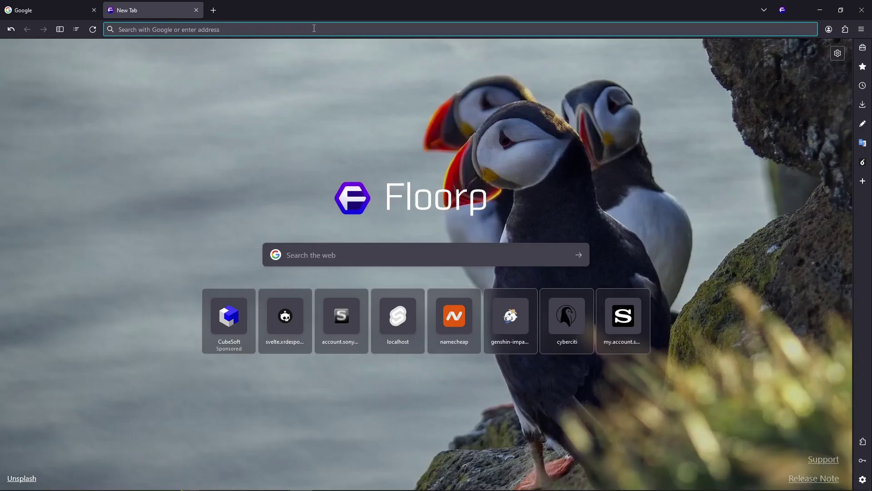
right_click(313, 29)
left_click(340, 94)
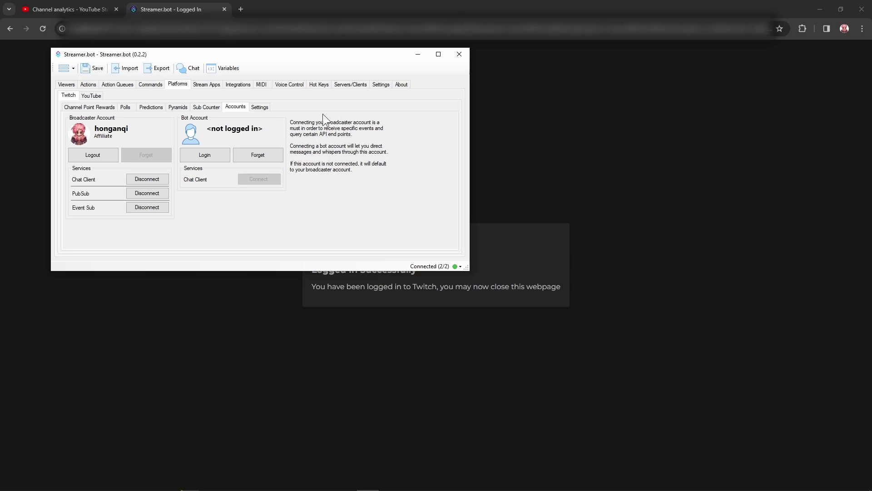
Add the command 'My First Command' triggered by 'first'
left_click(154, 86)
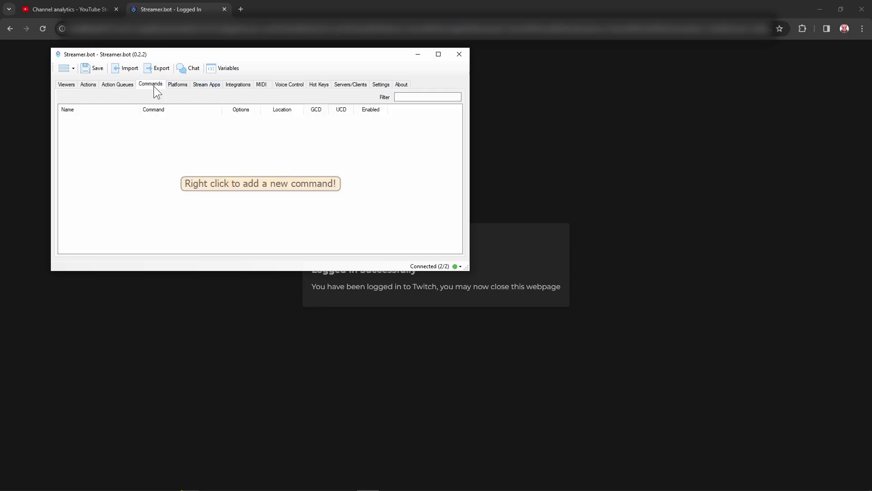
right_click(187, 145)
left_click(194, 150)
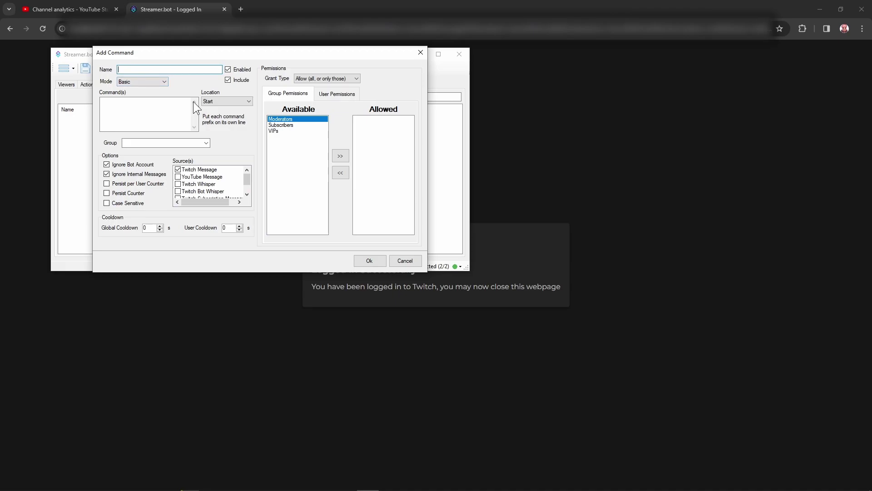
type("My First ")
type("Command")
left_click(132, 109)
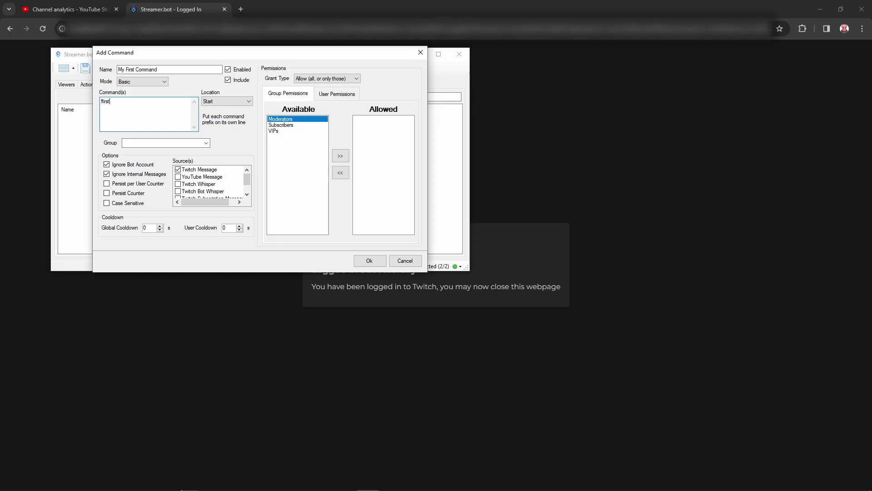
left_click(381, 260)
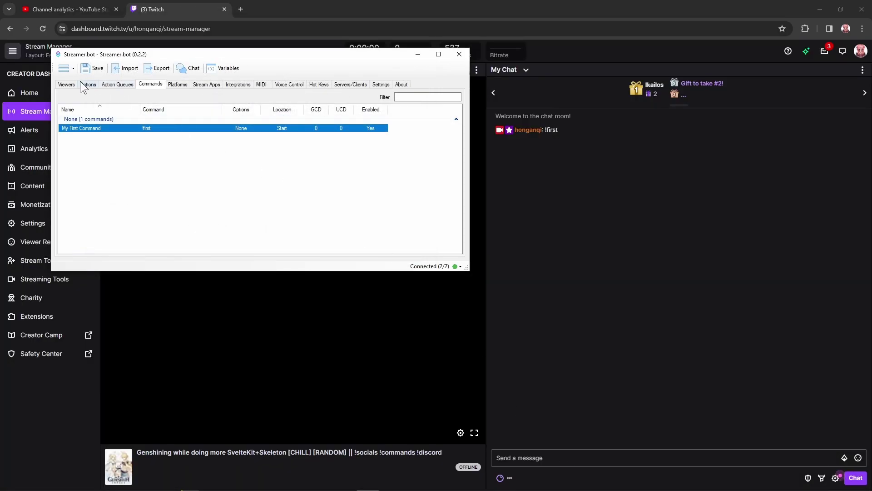
Add a new action in the Actions tab and name it 'I dunno'
left_click(86, 83)
right_click(171, 162)
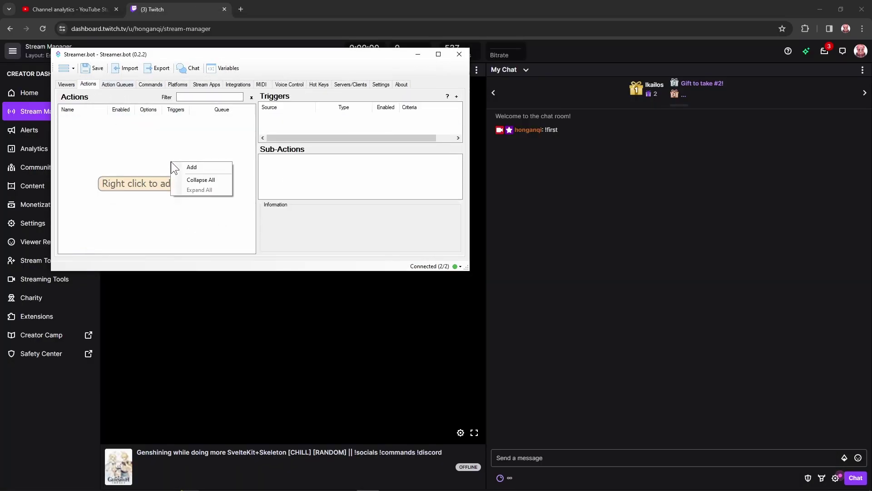
left_click(183, 165)
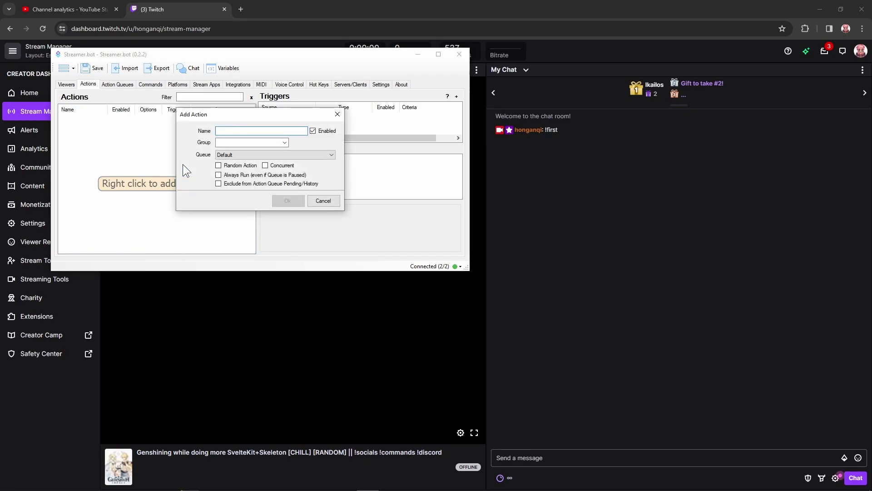
type("I dunno")
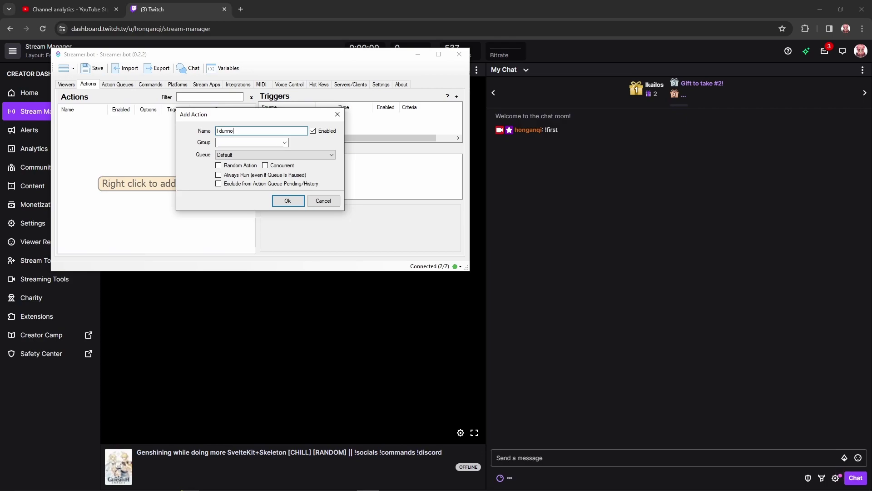
Create the I dunno action and trigger it with My First Command
left_click(288, 201)
right_click(303, 123)
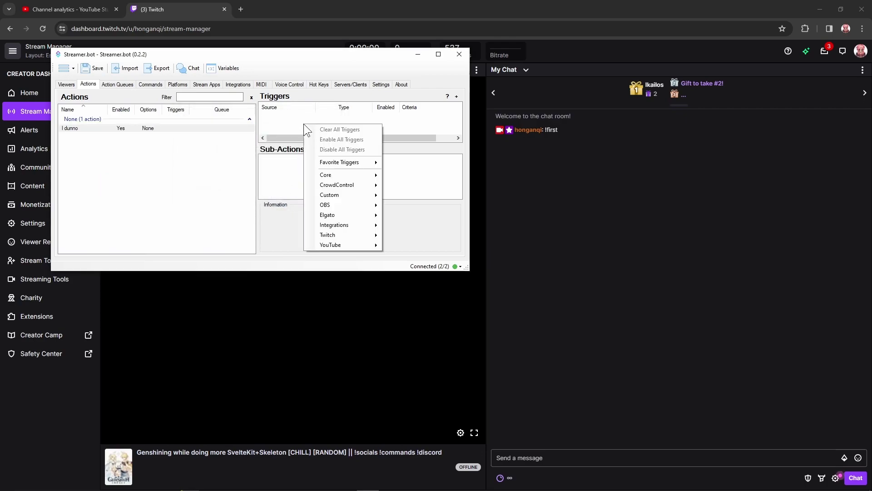
mouse_move(331, 174)
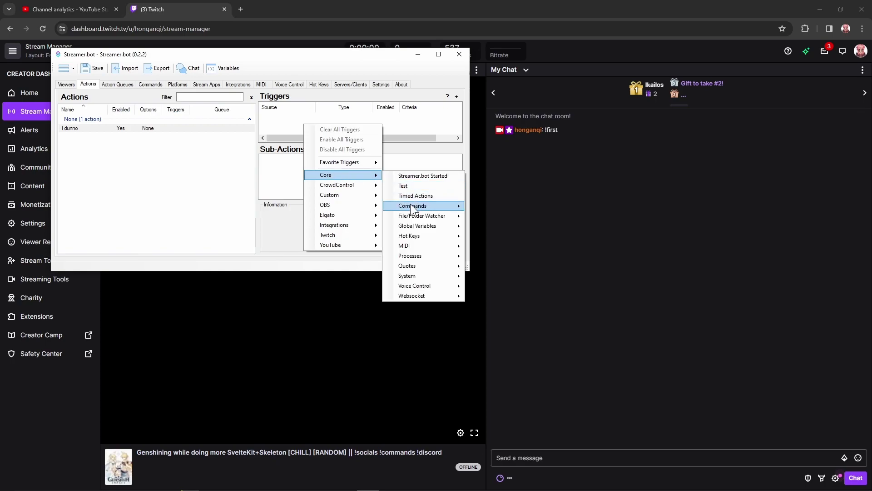
mouse_move(411, 207)
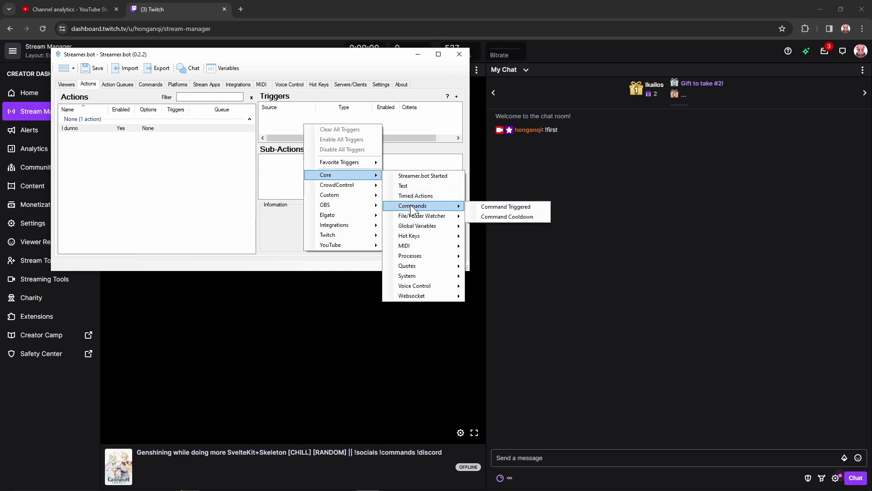
left_click(494, 207)
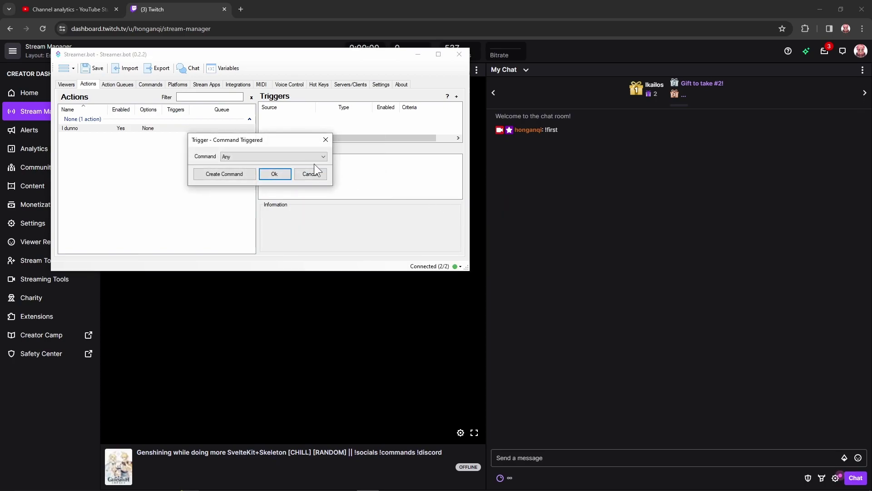
left_click(298, 157)
left_click(285, 171)
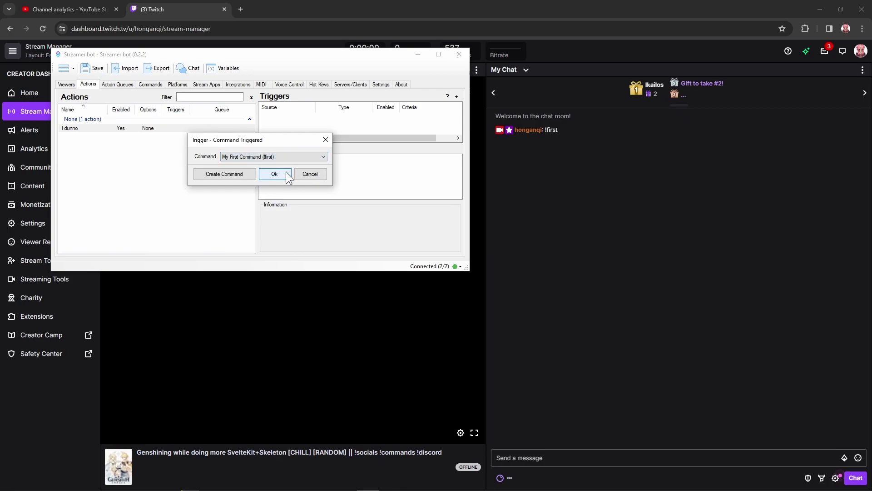
left_click(286, 172)
Add an OBS Streaming sub-action with the state set to Stop
right_click(286, 172)
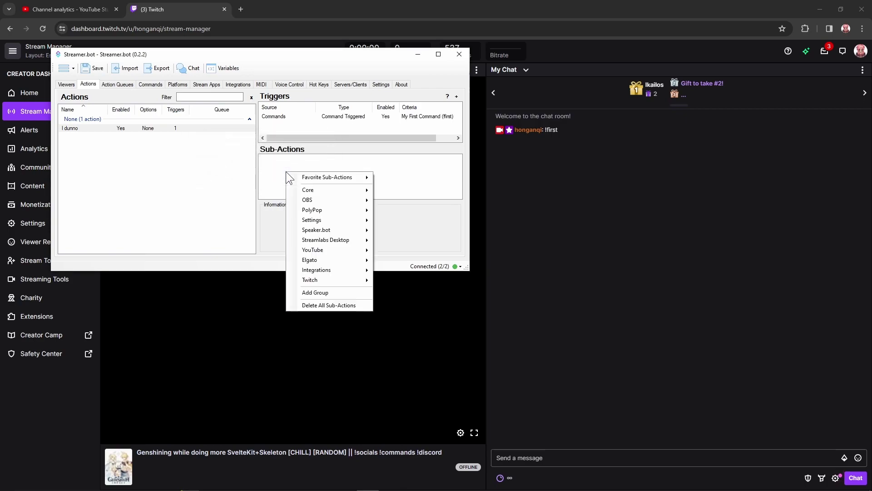
mouse_move(307, 200)
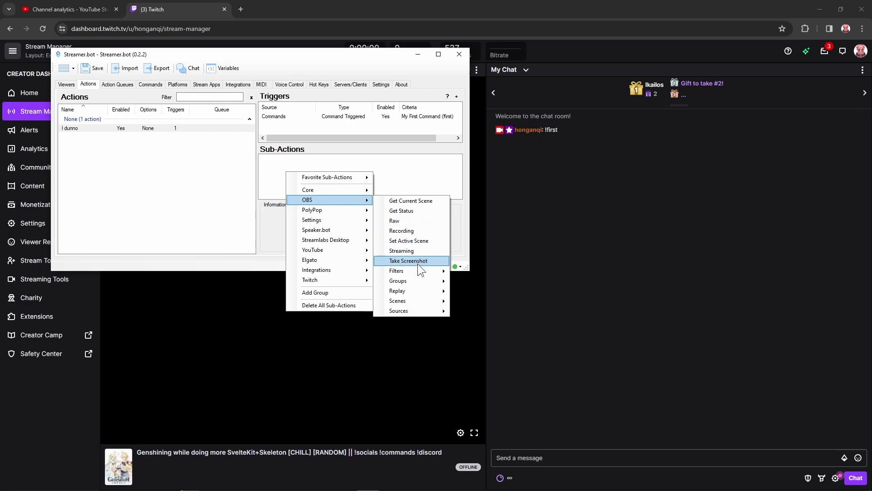
left_click(415, 252)
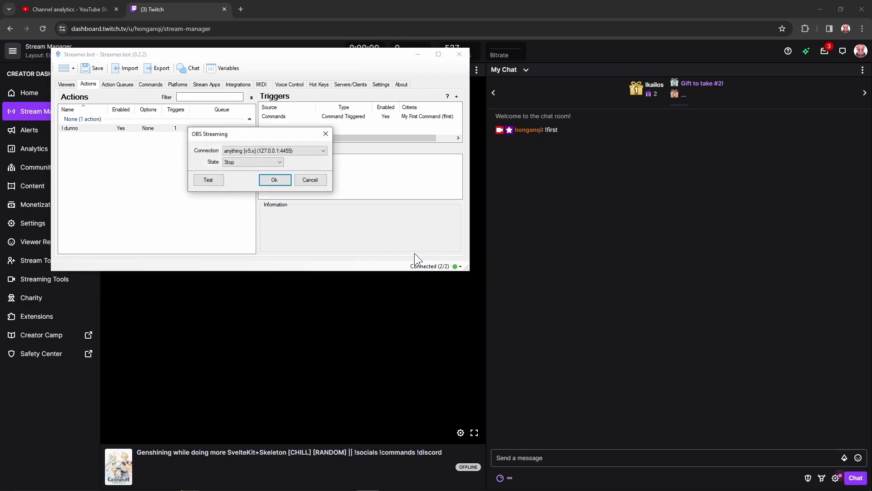
left_click(268, 164)
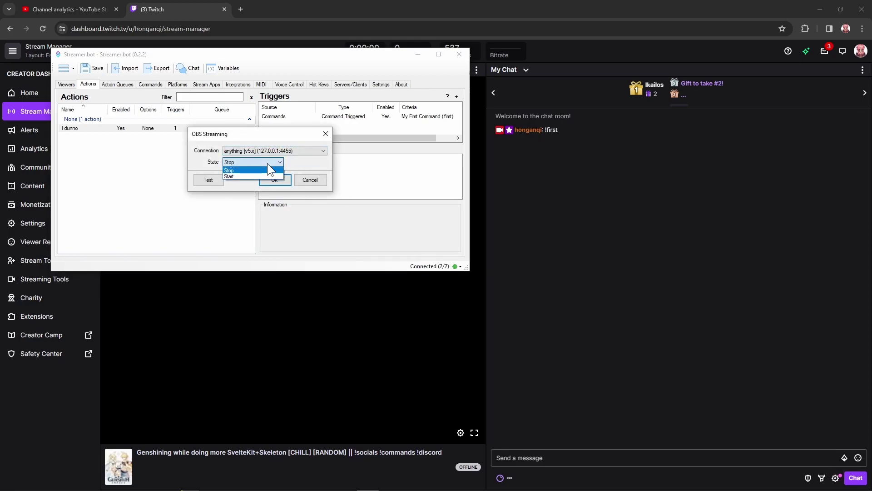
left_click(268, 164)
left_click(276, 182)
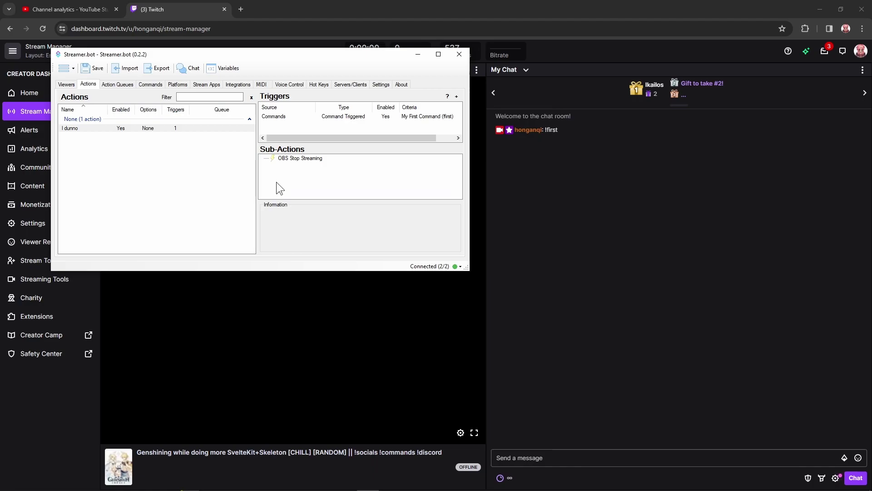
Delete the OBS Stop Streaming sub-action and rename the action to Socials List
right_click(291, 158)
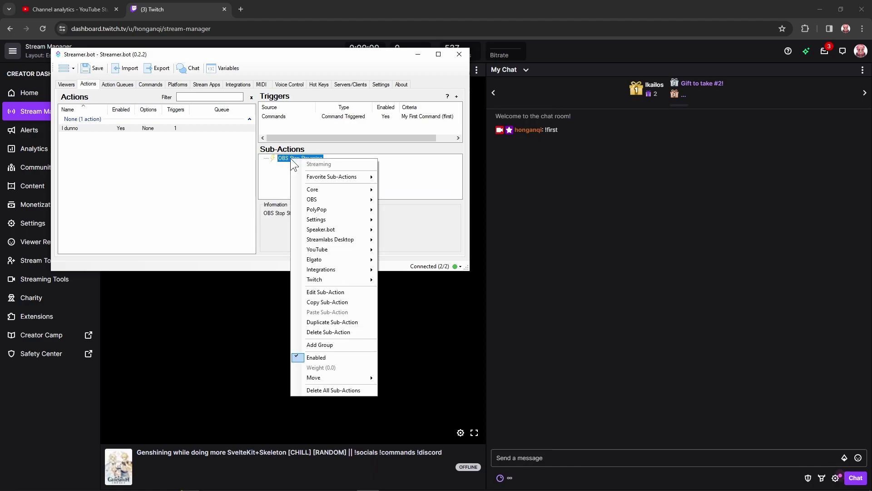
left_click(328, 332)
left_click(289, 187)
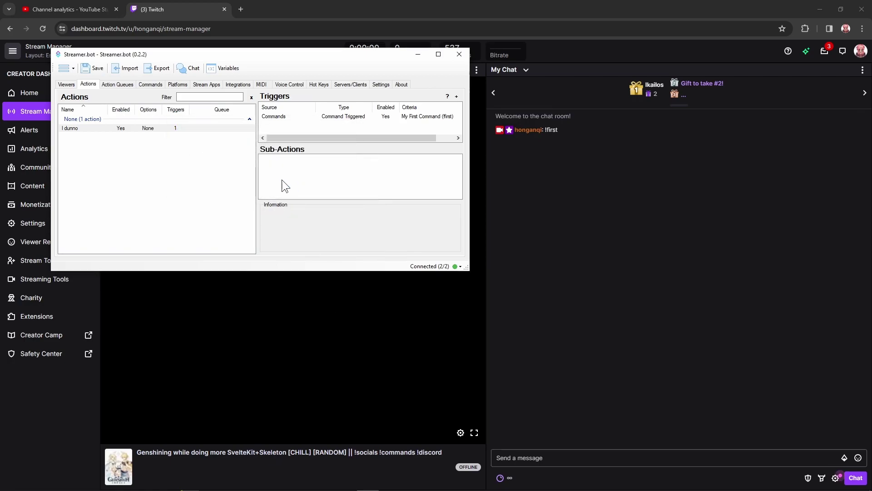
right_click(118, 129)
left_click(134, 146)
type("Socials List")
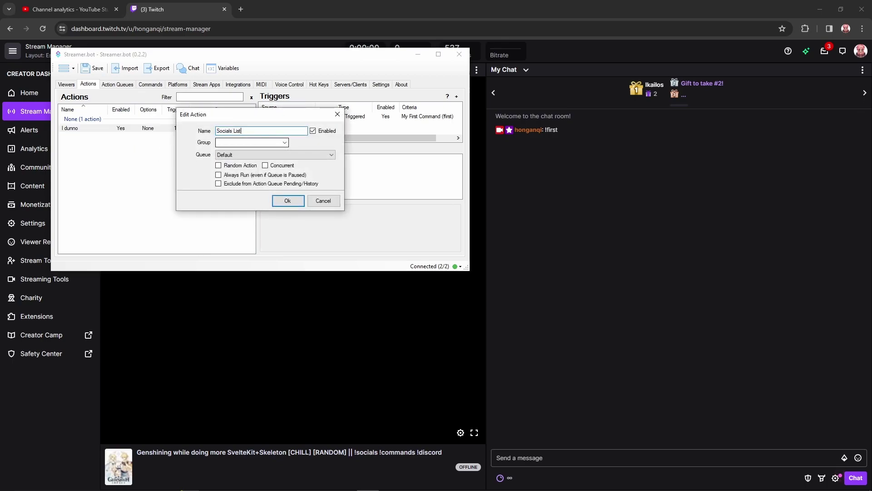
key("Return")
Add a Twitch chat message sub-action, sent as Broadcaster, listing the Twitch and YouTube channel links
right_click(302, 168)
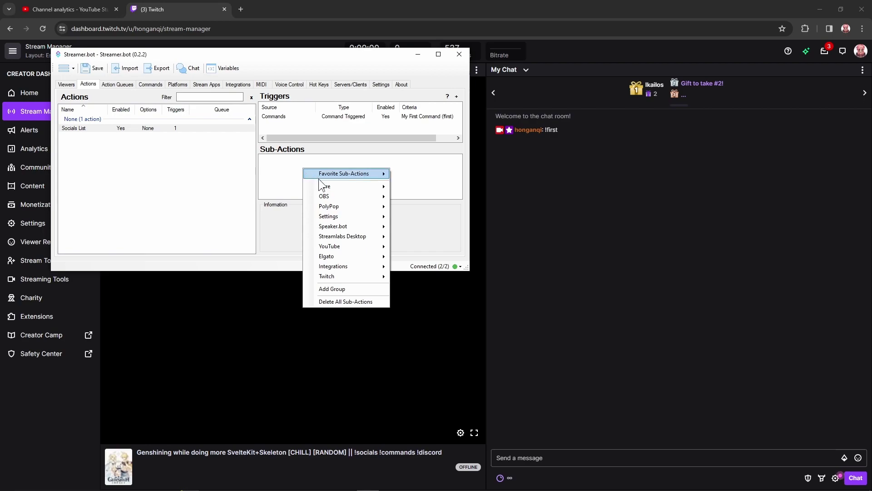
mouse_move(336, 274)
mouse_move(419, 309)
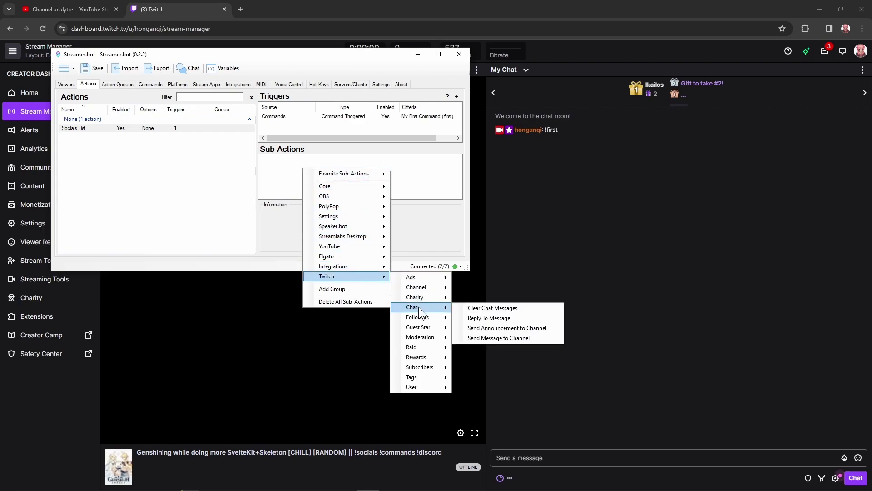
left_click(498, 337)
left_click(280, 186)
type("Twitch - twitch.tv/")
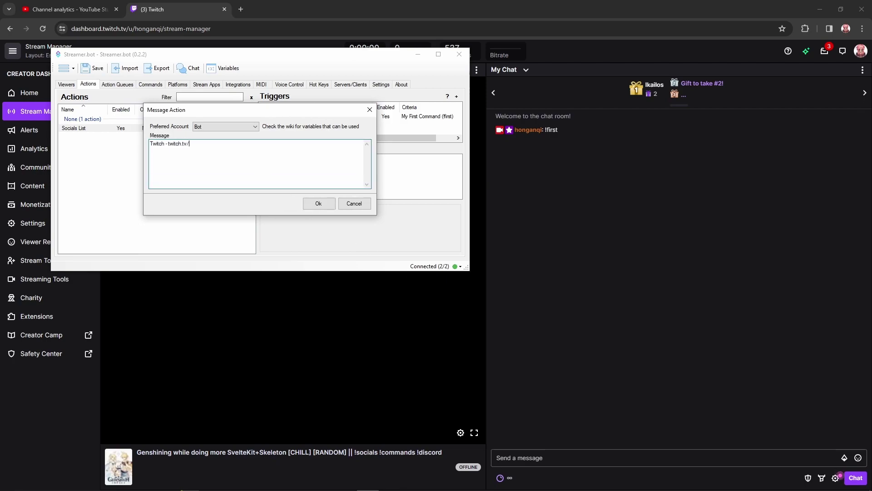
type("honganqi || YouTube - youtube.com/honganqi")
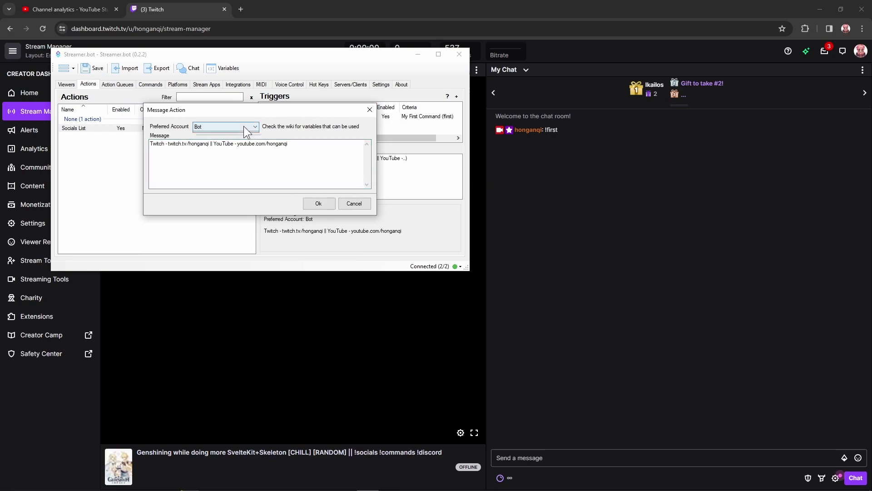
left_click(243, 126)
left_click(236, 142)
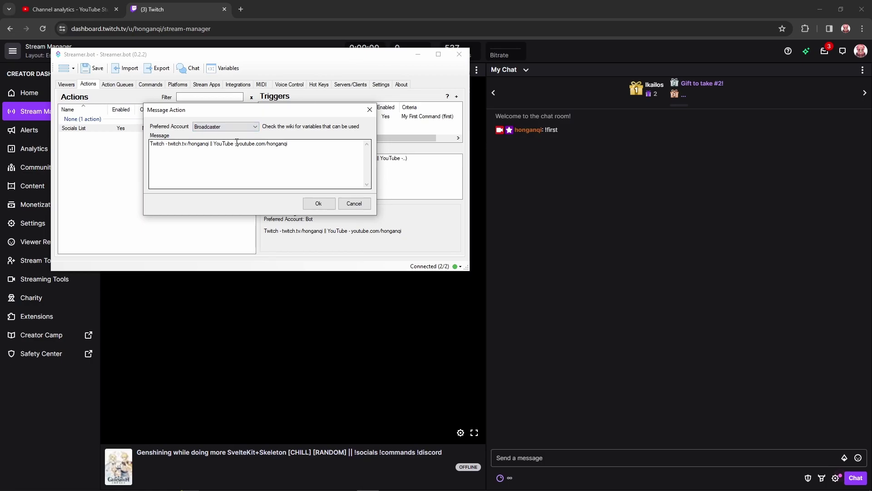
left_click(321, 205)
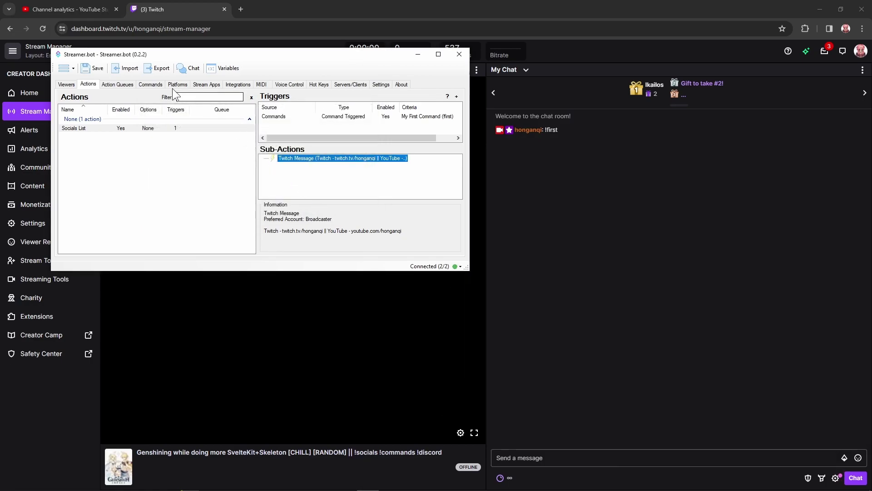
Rename My First Command to Socials and change its trigger from !first to !socials
left_click(159, 84)
right_click(157, 129)
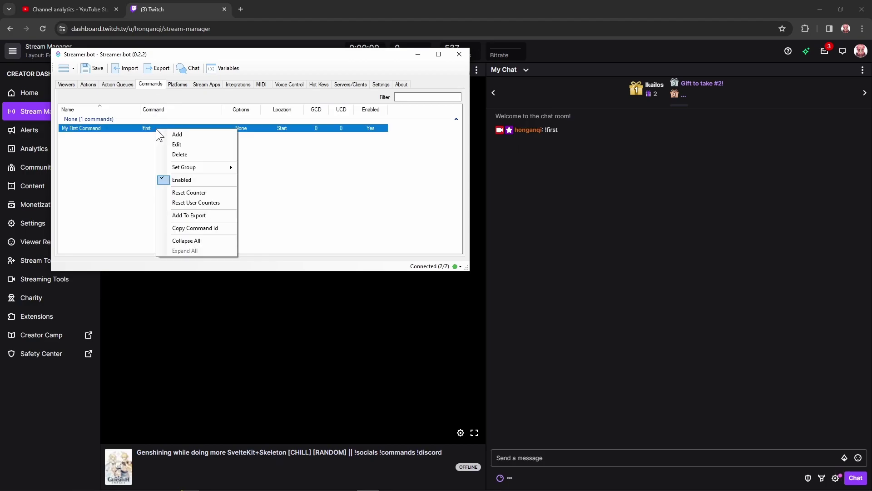
left_click(177, 146)
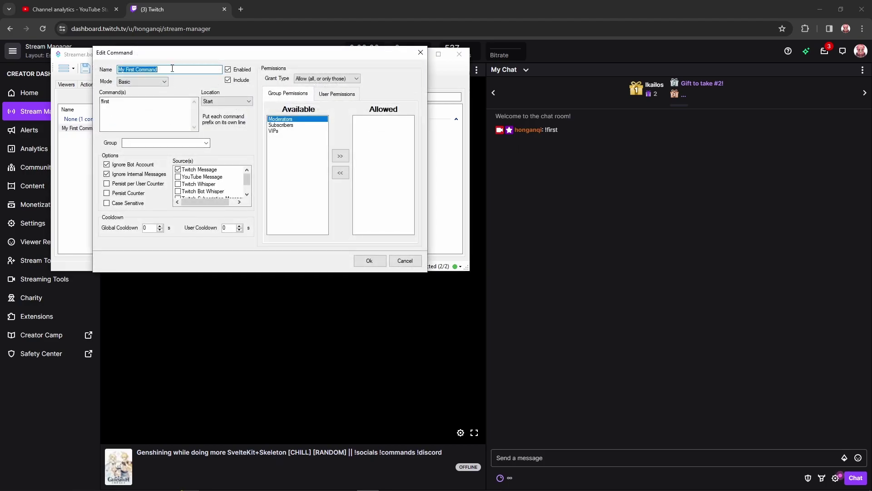
type("Soc")
key("Tab")
key("Tab")
key("Tab")
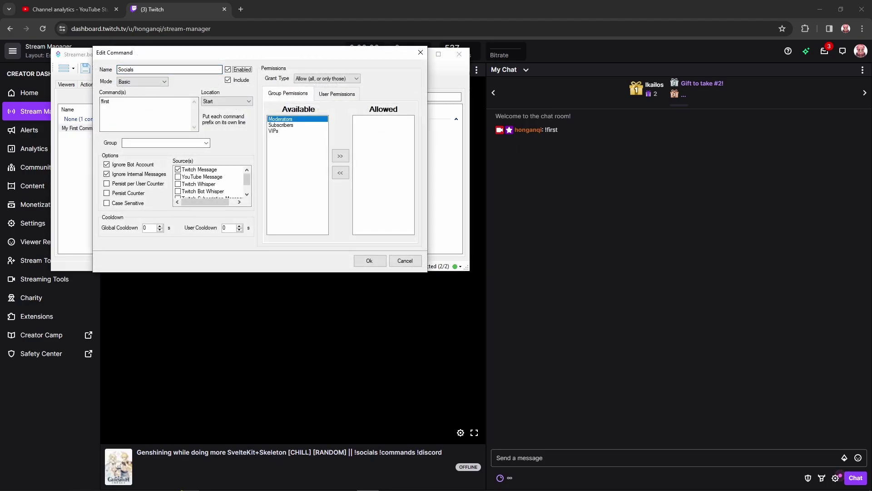
key("Tab")
type("!soci")
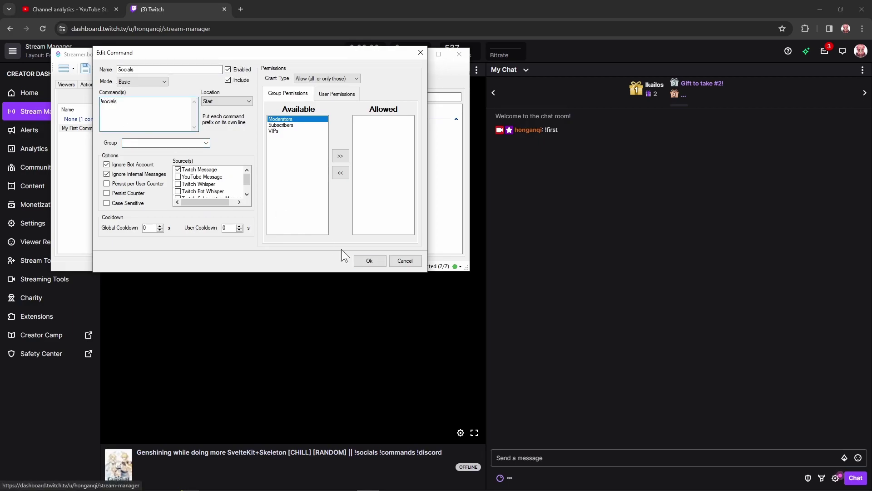
left_click(368, 262)
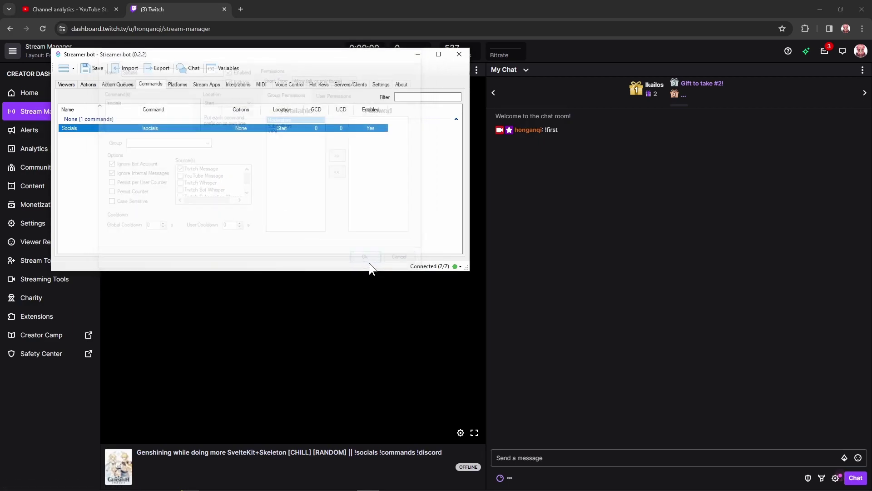
Send !socials and then !social in Twitch chat to test the command reply
left_click(562, 461)
type("!s")
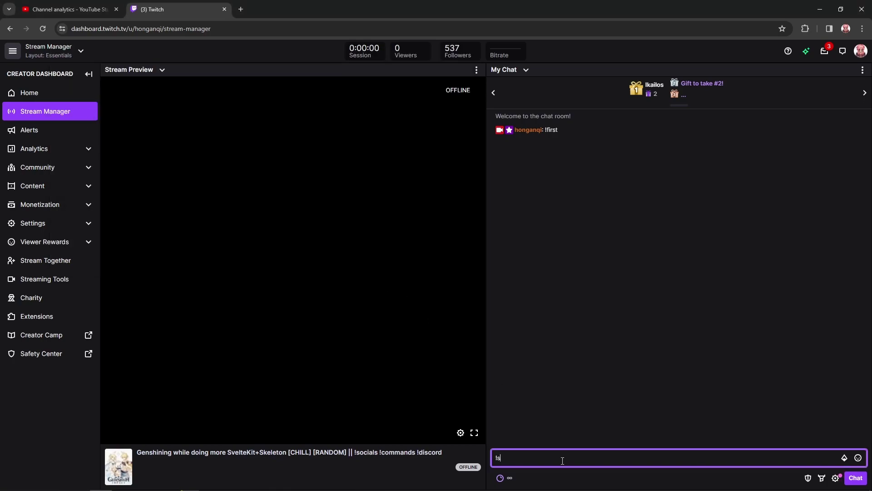
type("ocials")
key("Return")
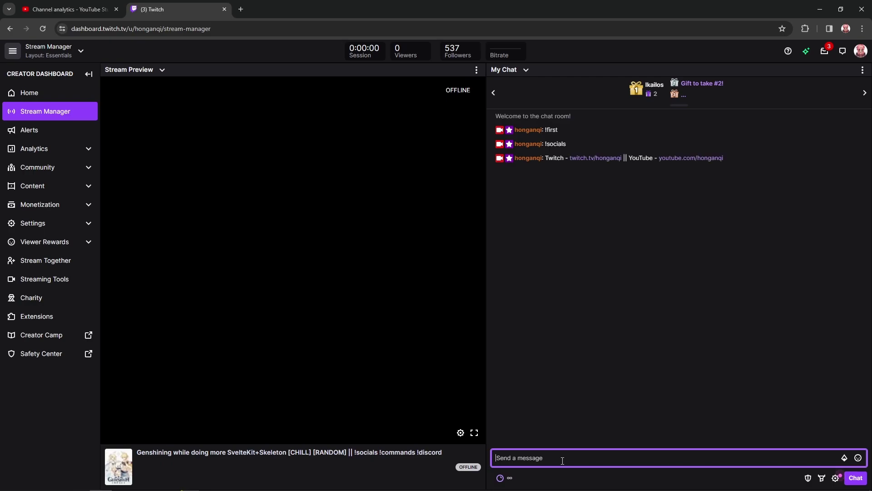
type("!social")
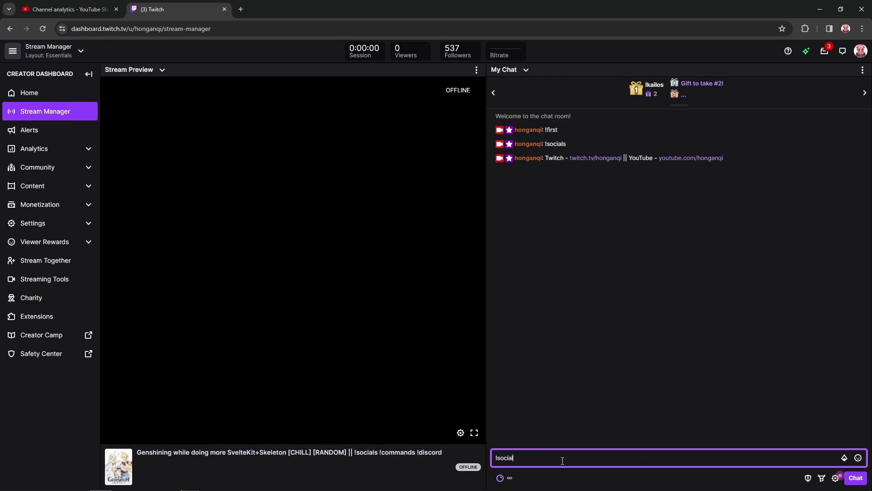
key("Return")
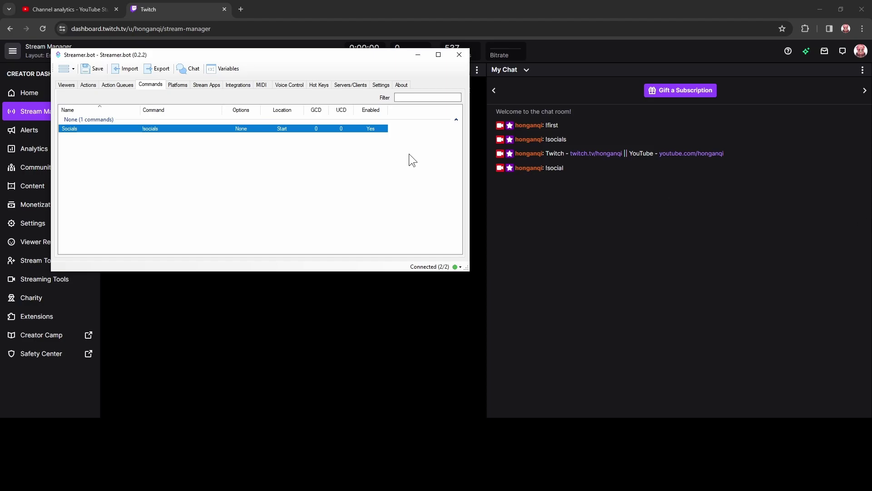
Enable YouTube Message as a source for the Socials command
right_click(213, 128)
left_click(225, 141)
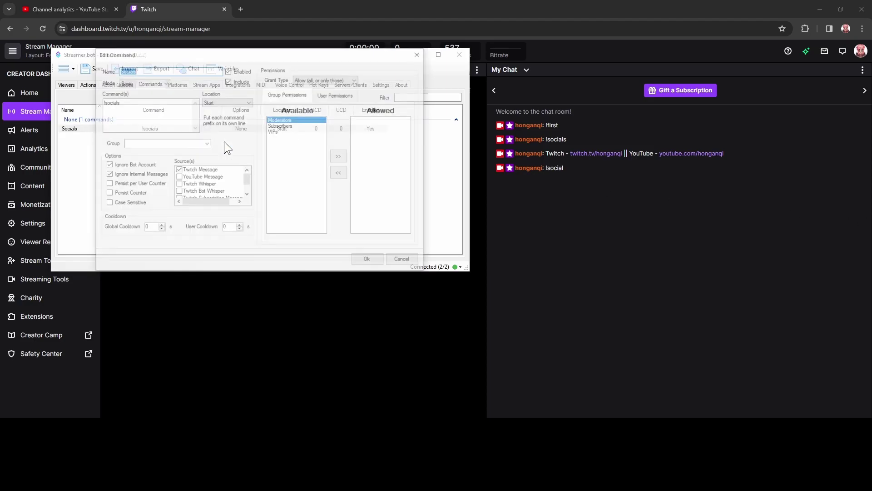
left_click(178, 177)
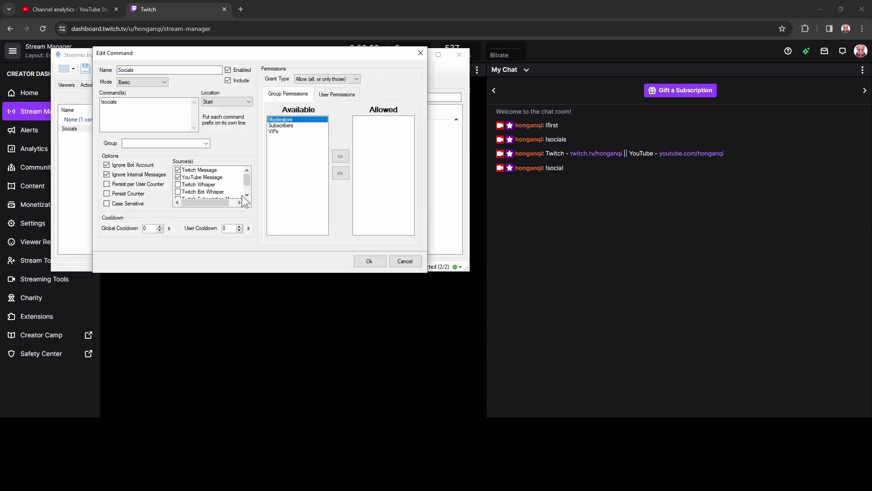
left_click(370, 263)
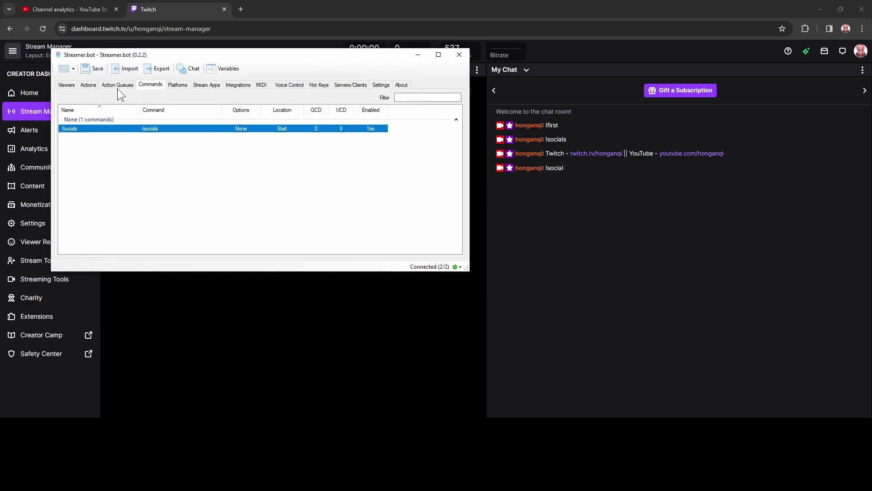
Add a YouTube chat message sub-action to Socials List, sent as Broadcaster, with the channel links
left_click(88, 85)
left_click(114, 129)
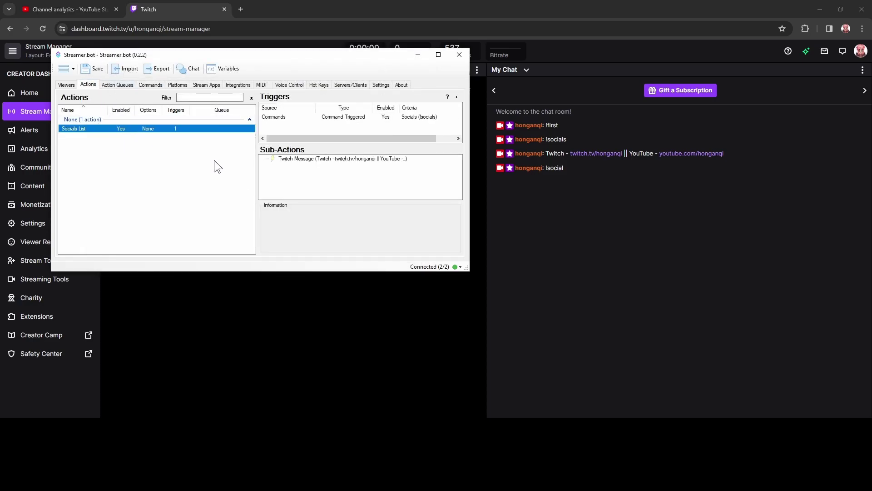
right_click(346, 182)
mouse_move(388, 261)
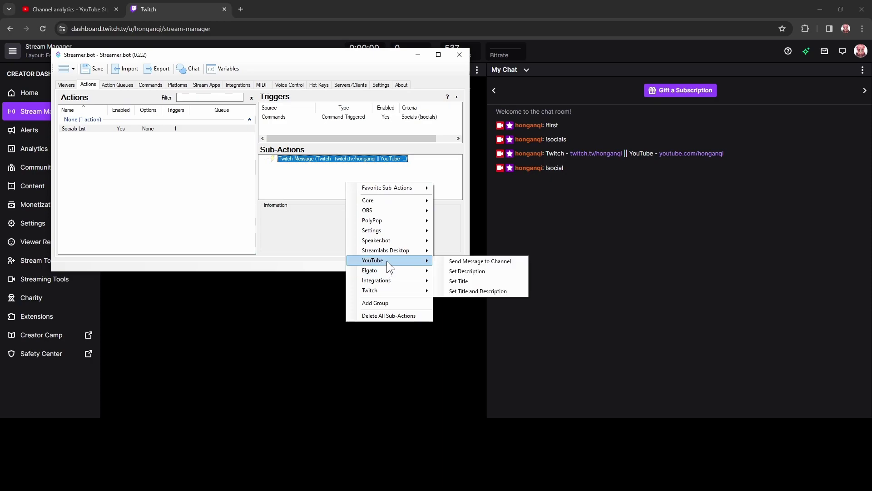
left_click(460, 261)
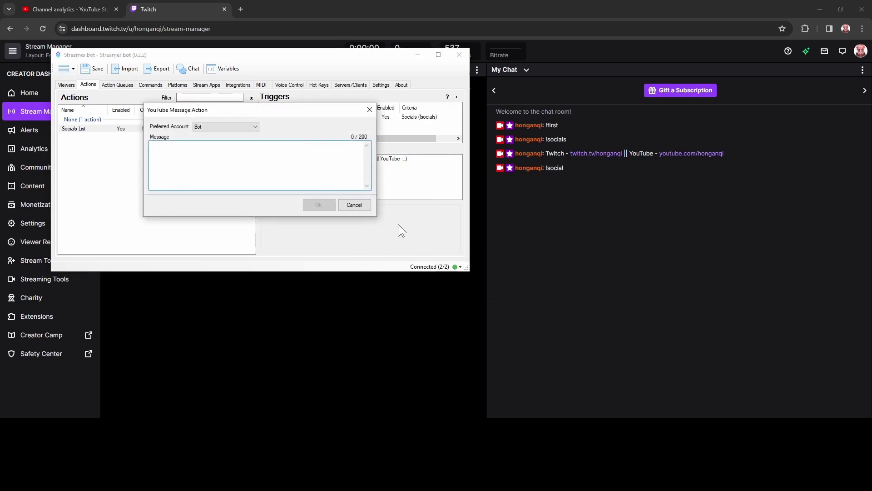
type("Twitch - twitch.tv/honganqi")
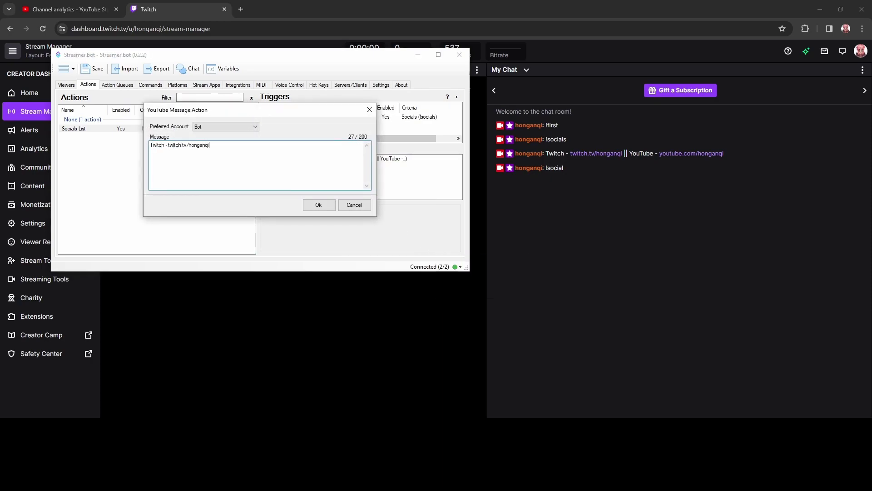
type(" || YouTube - youtube.com/honganqi")
left_click(236, 127)
left_click(228, 139)
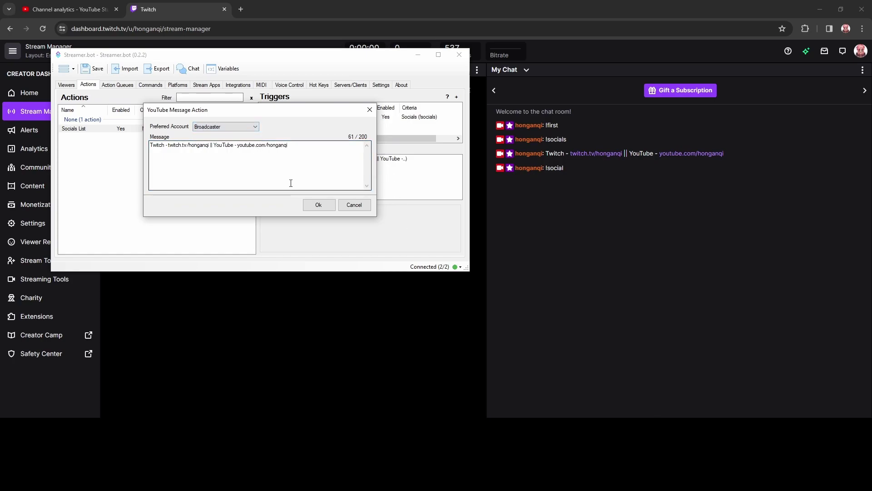
left_click(563, 460)
Send !socials five times in Twitch chat, each answered with the channel links
type("!socials")
key("Return")
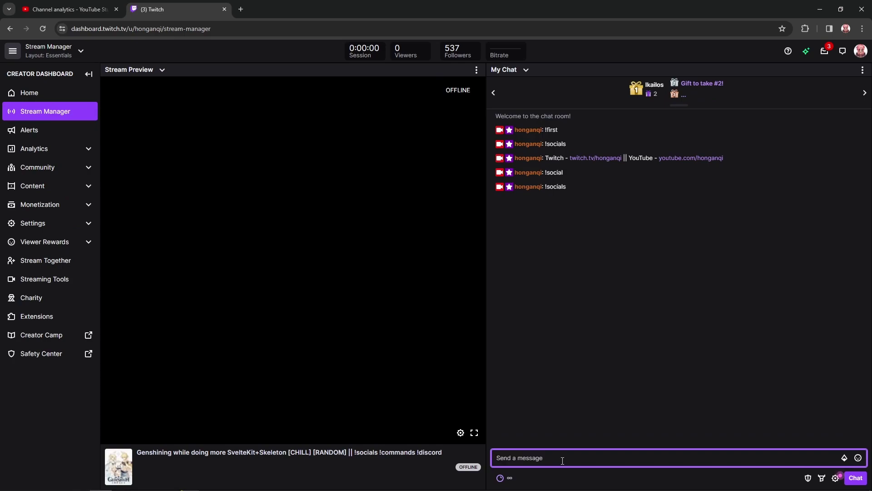
type("!socials")
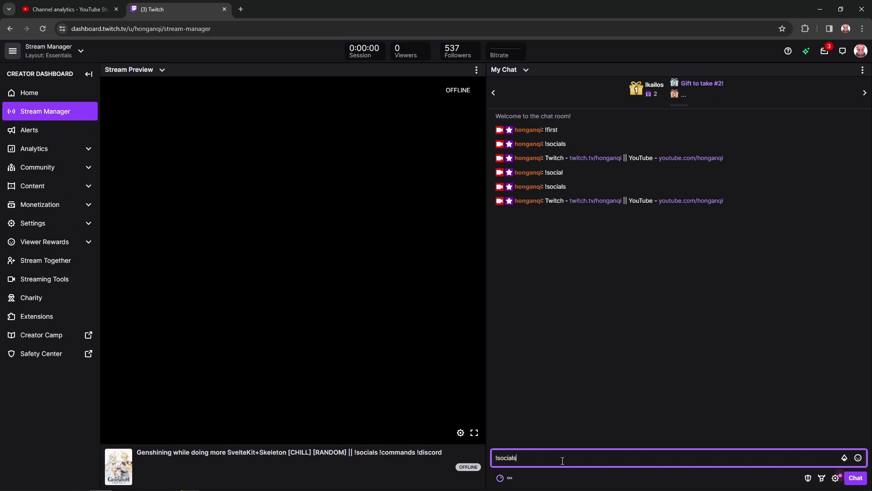
key("Return")
type("!socials")
key("Return")
type("!socials")
key("Return")
type("!socials")
key("Return")
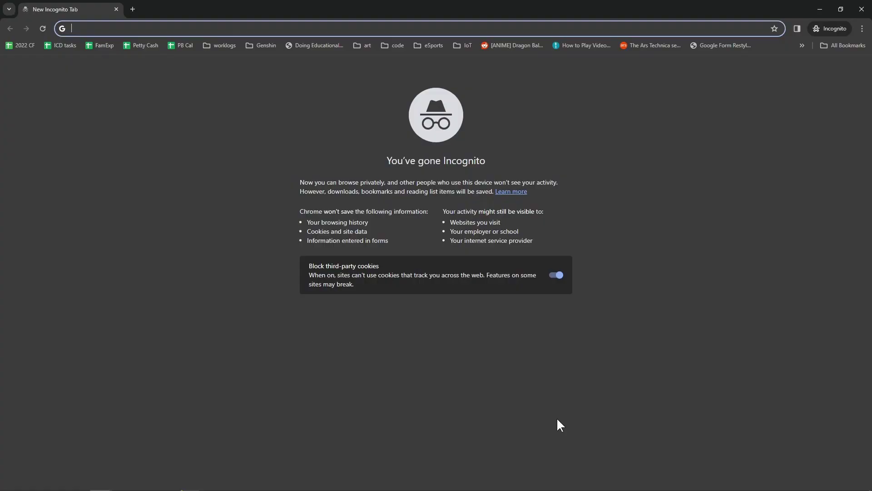
Search for 'the most generic gif ever' and preview the popcorn GIF result
type("the most generic gif ever")
key("Return")
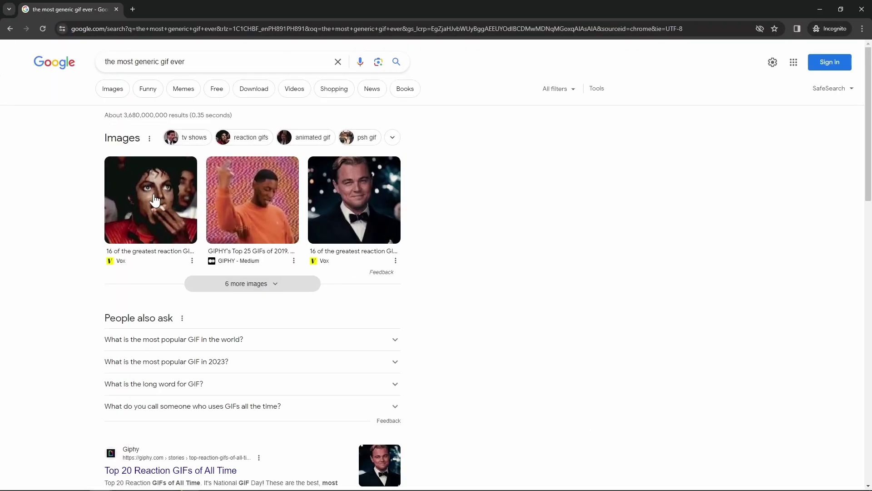
left_click(150, 200)
right_click(555, 291)
left_click(596, 210)
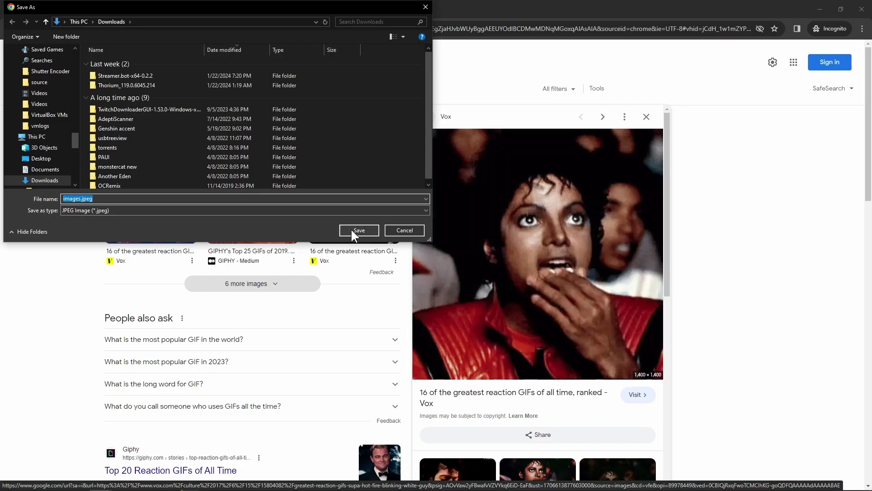
left_click(351, 230)
Save the popcorn GIF from the Vox article to Downloads as tenor.gif
left_click(554, 293)
scroll(554, 296, "down", 10)
left_click_drag(868, 109, 842, 430)
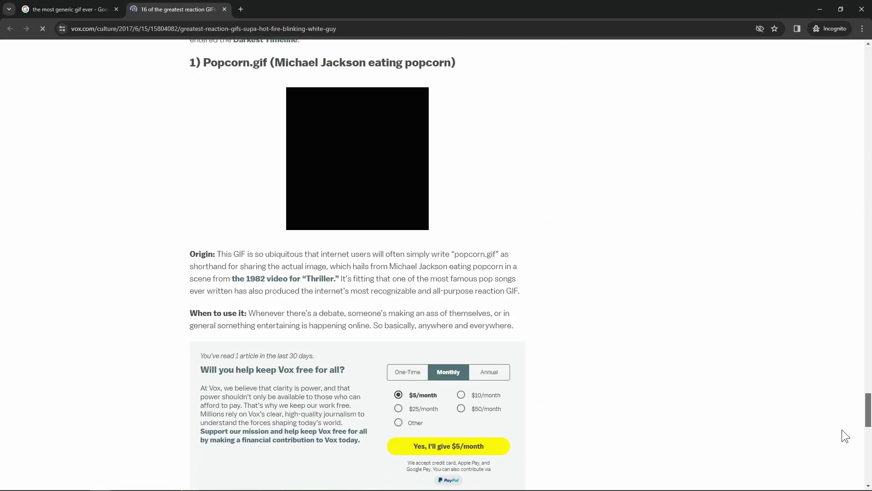
right_click(339, 172)
left_click(357, 208)
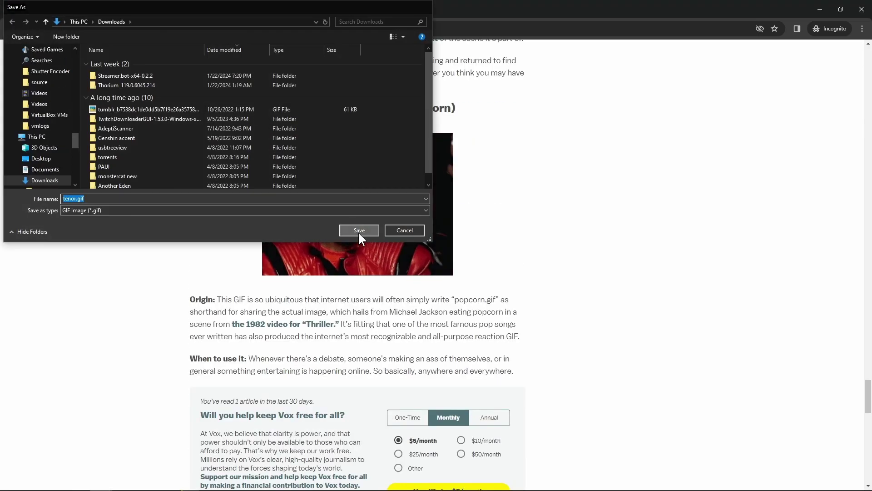
left_click(358, 231)
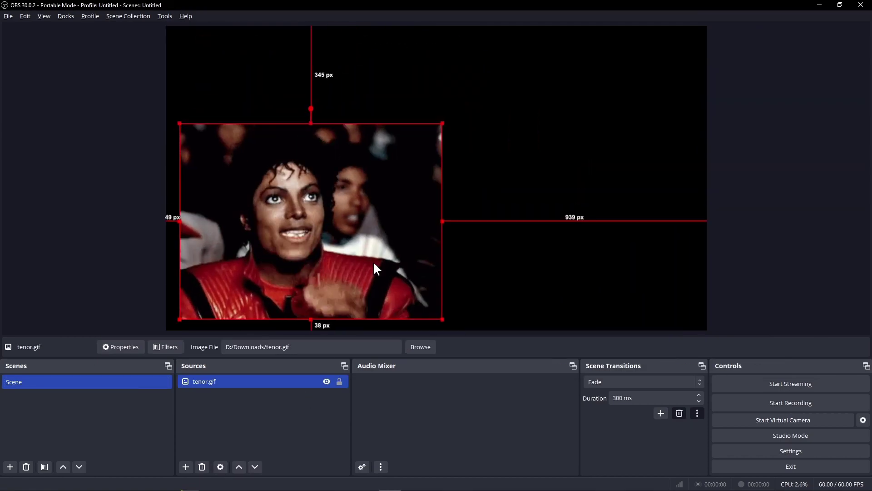
Lock the tenor.gif source in OBS, then add a Super command triggered by !super
left_click(339, 381)
key("alt+Tab")
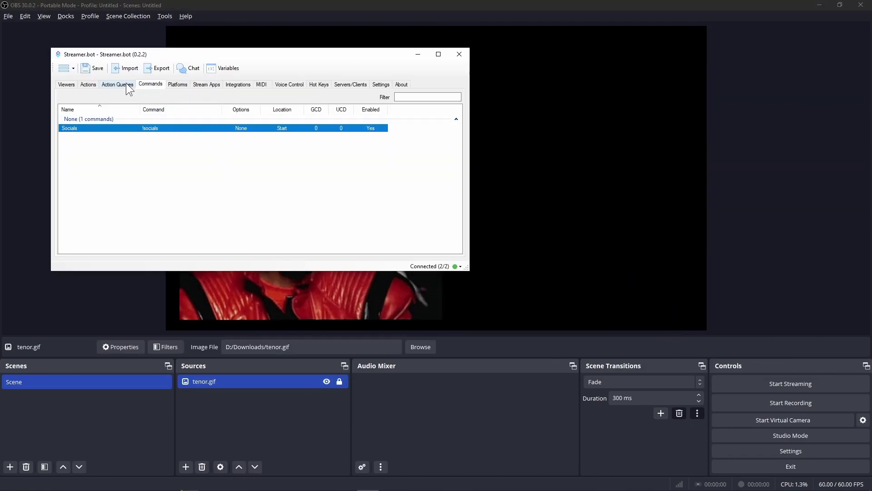
right_click(143, 144)
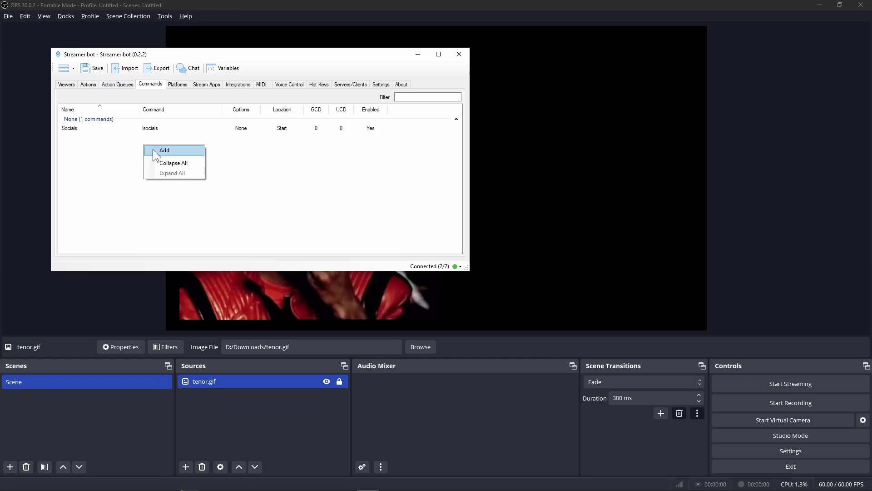
left_click(152, 149)
type("Super")
left_click(142, 113)
type("!super")
left_click(370, 260)
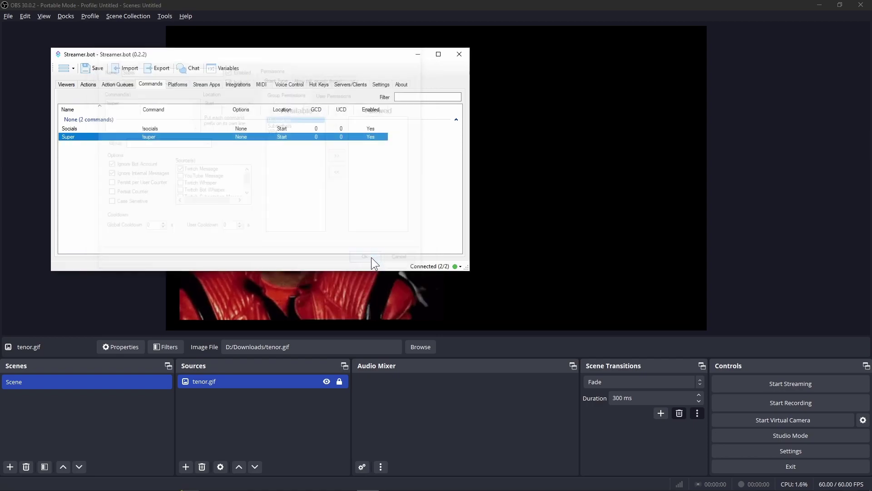
Create a new action named 'Something will happen here'
left_click(89, 85)
right_click(143, 167)
left_click(149, 170)
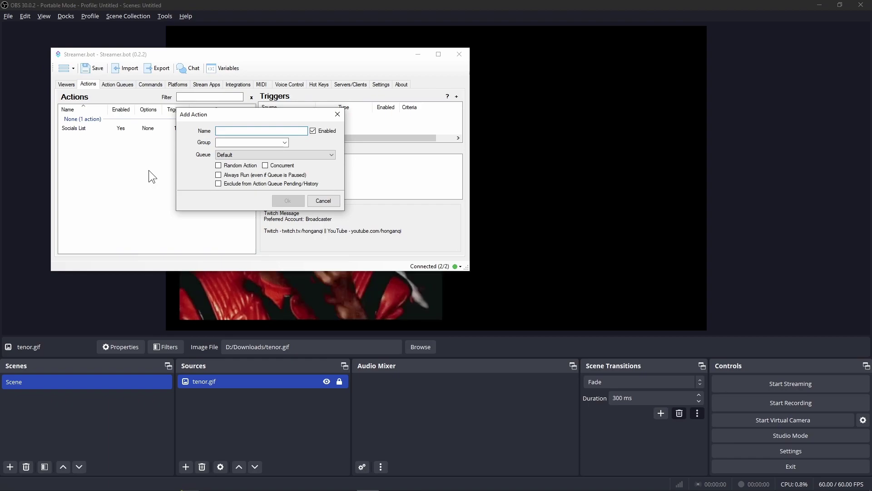
type("Something will happen ")
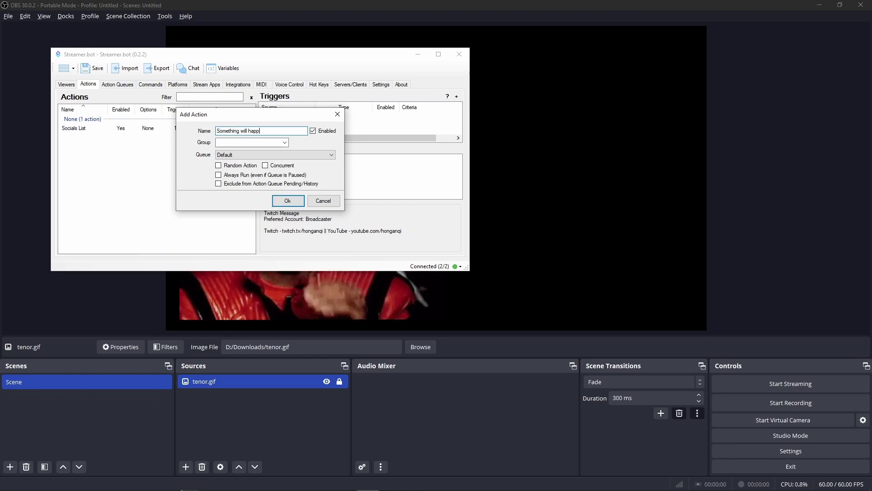
type("here")
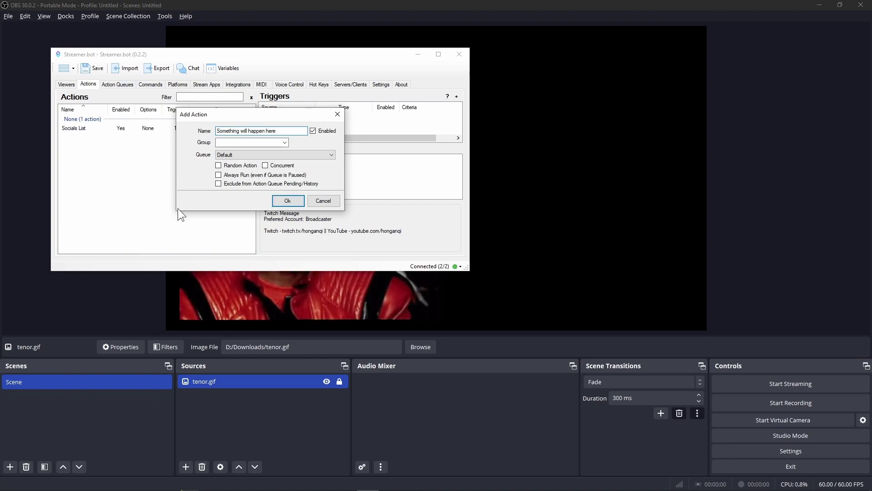
left_click(295, 198)
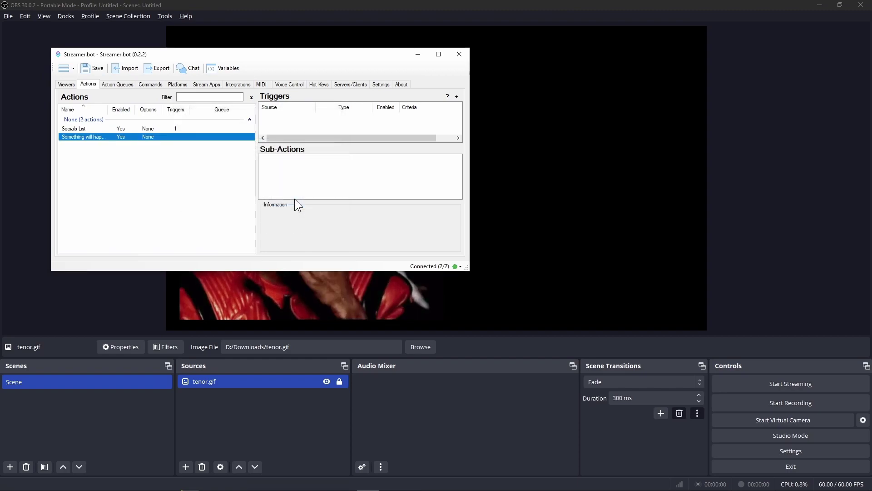
Add a Command Triggered trigger using the Super (!super) command
right_click(291, 128)
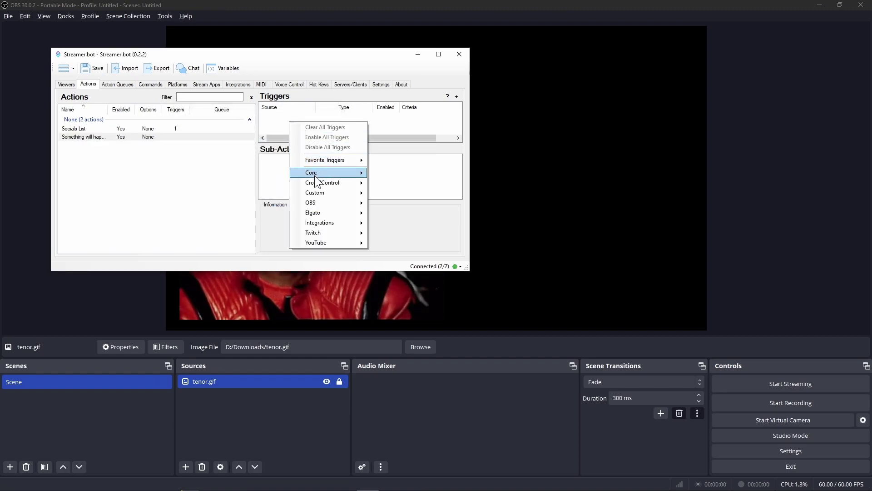
mouse_move(314, 175)
mouse_move(400, 203)
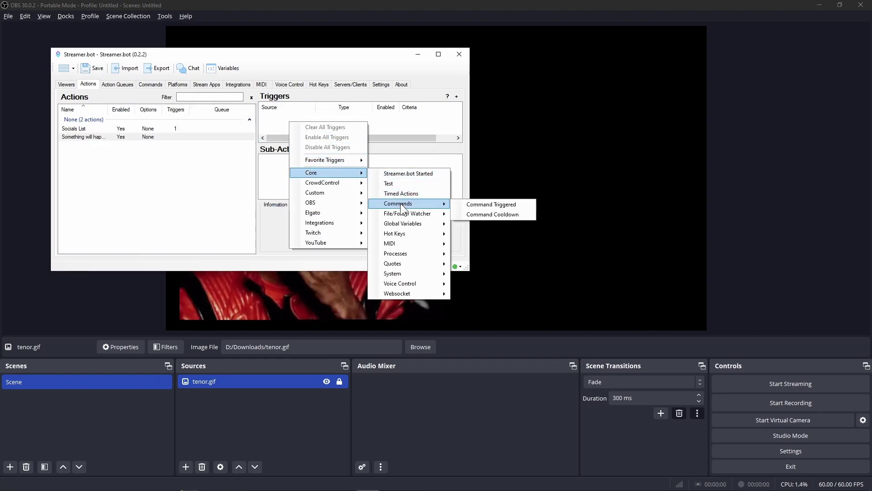
left_click(476, 205)
left_click(285, 156)
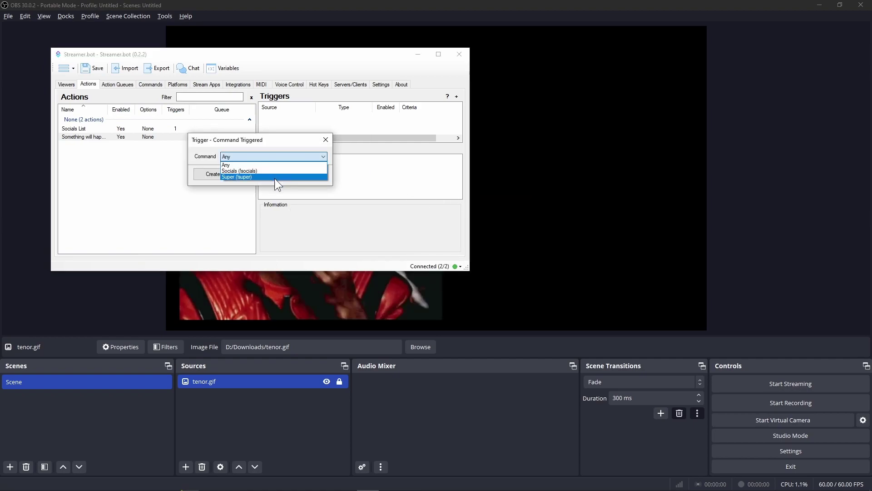
left_click(275, 178)
left_click(275, 178)
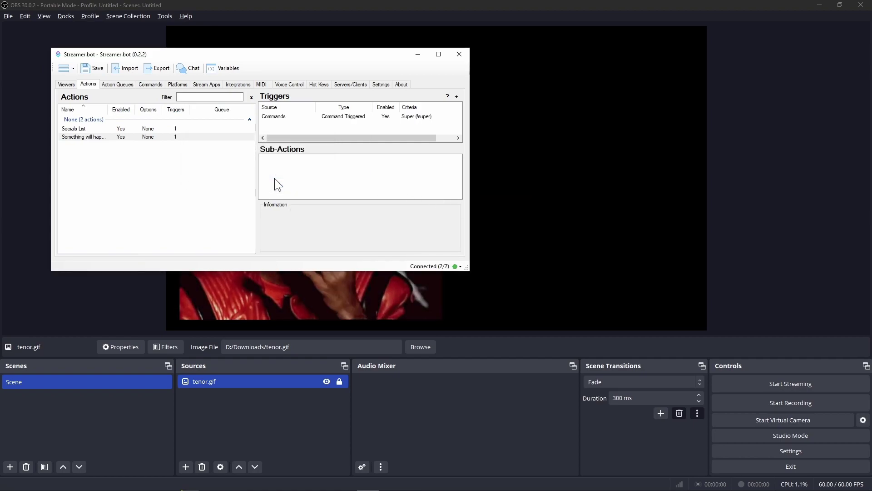
Add an OBS Set Source Visibility sub-action making tenor.gif Visible in Scene
right_click(276, 167)
mouse_move(307, 195)
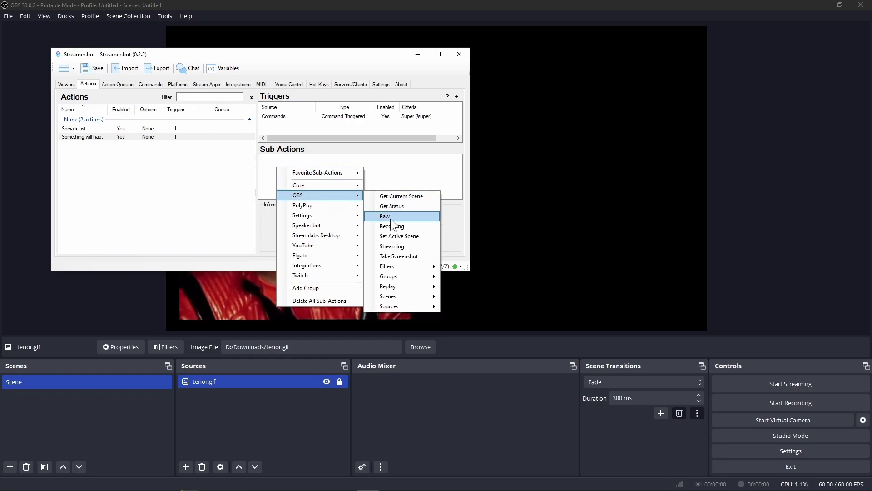
mouse_move(397, 305)
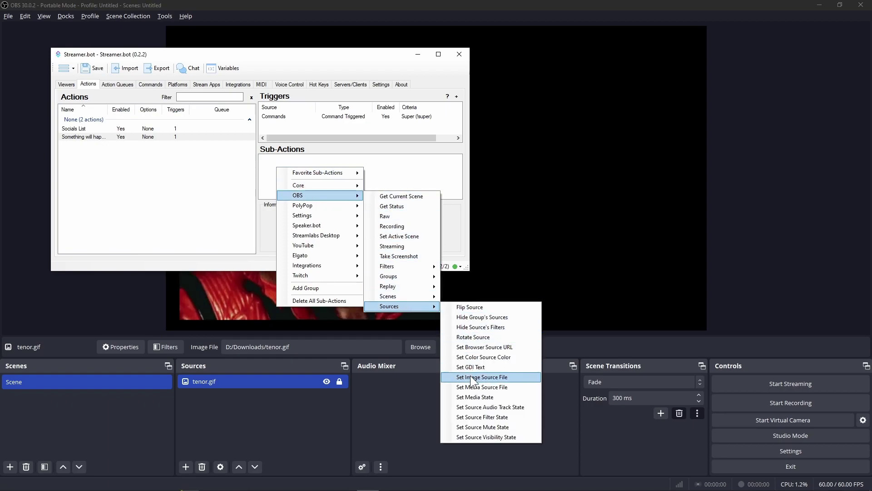
left_click(470, 436)
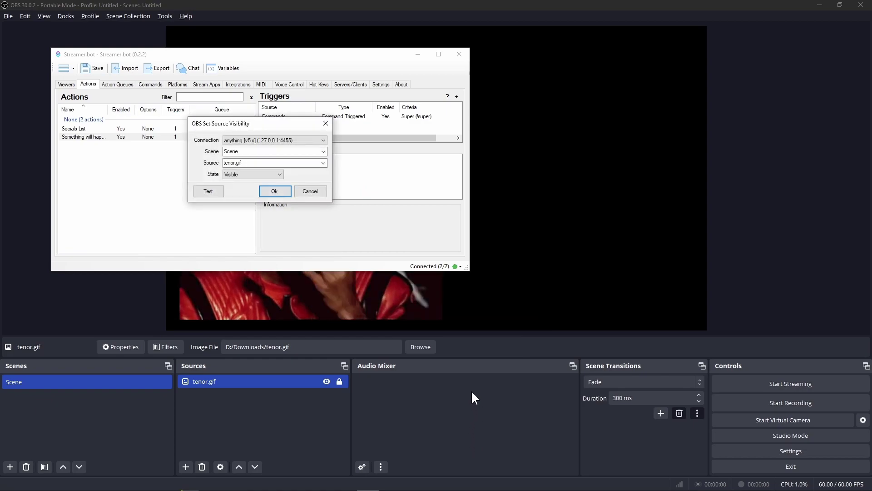
left_click(275, 190)
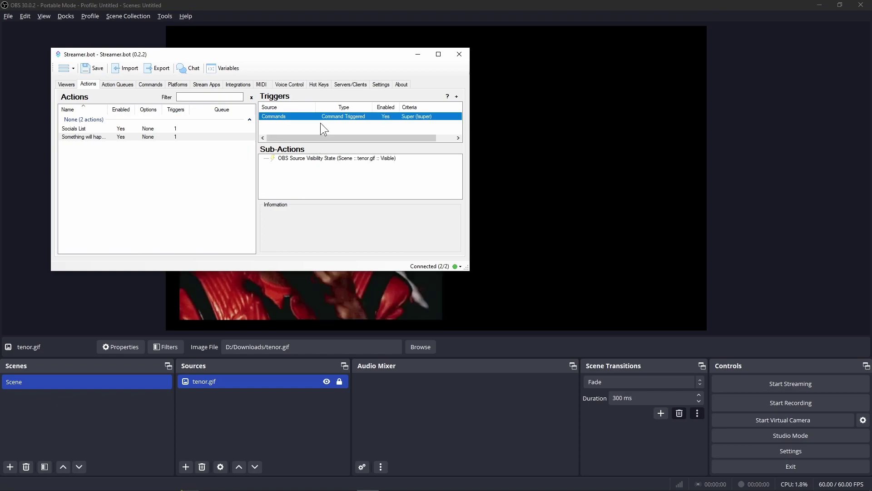
Duplicate the visibility sub-action and set the copy to Hidden
right_click(318, 157)
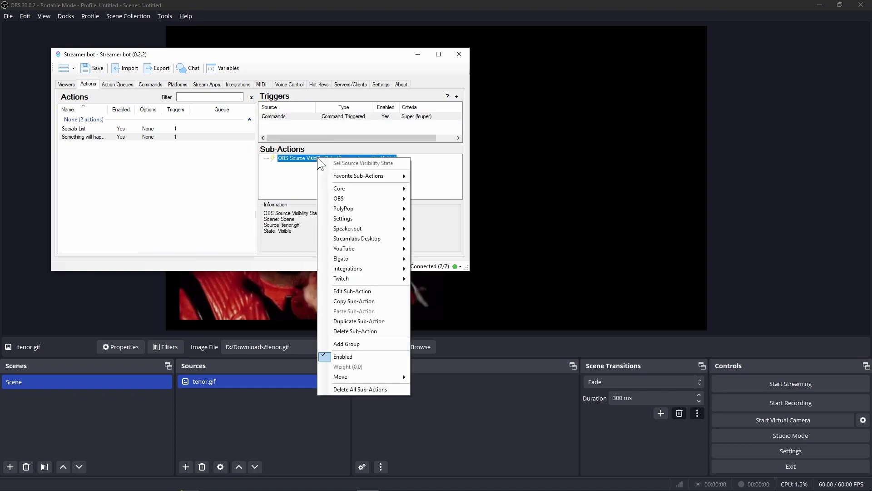
mouse_move(343, 228)
left_click(345, 321)
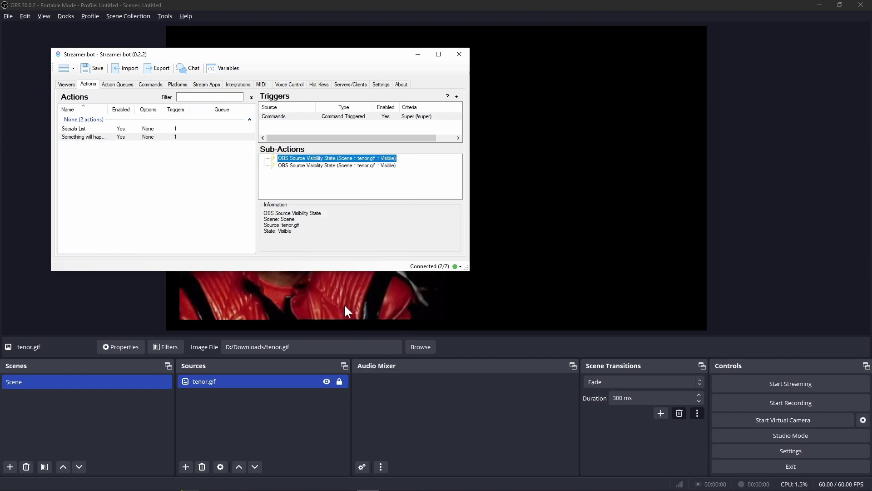
double_click(322, 165)
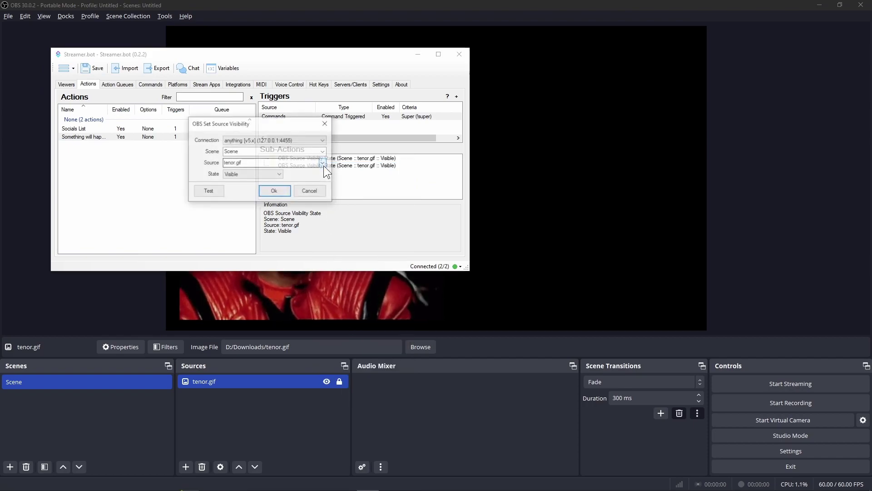
left_click(275, 174)
left_click(265, 187)
left_click(271, 192)
Send !super three times in Twitch chat to test the GIF action
key("alt+Tab")
type("!super")
key("Return")
type("!super")
key("Return")
type("!super")
key("Return")
Add a 5000 ms Delay sub-action and place it between the tenor.gif Visible and Hidden steps
key("alt+Tab")
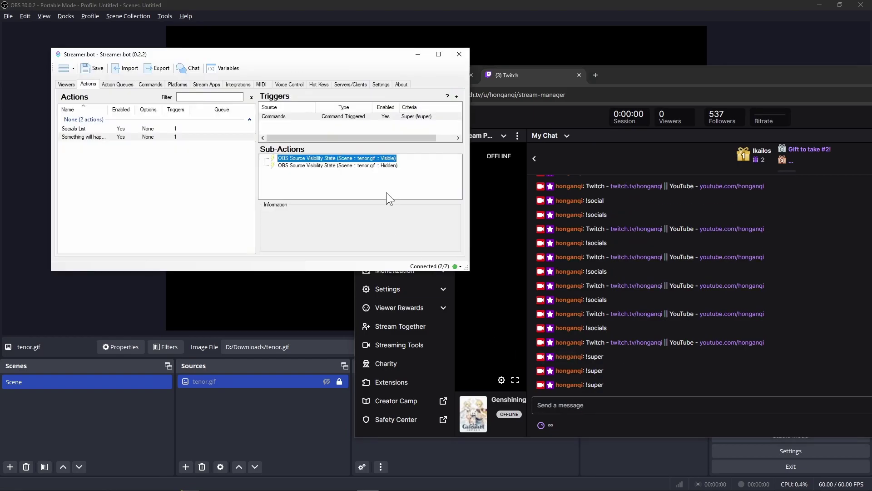
right_click(360, 184)
mouse_move(386, 200)
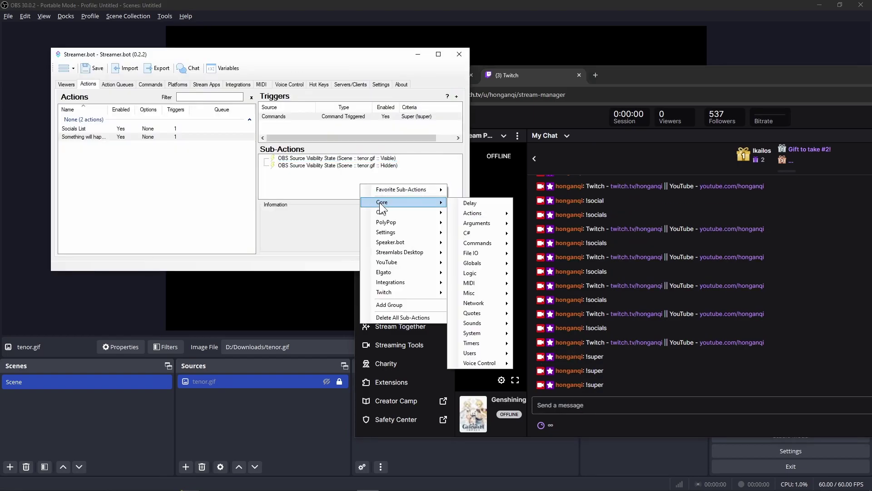
left_click(480, 210)
type("5000")
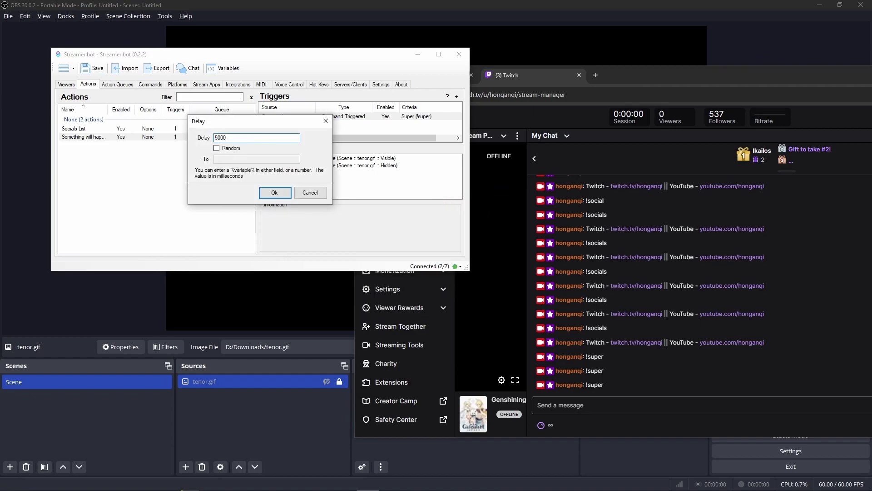
left_click(274, 191)
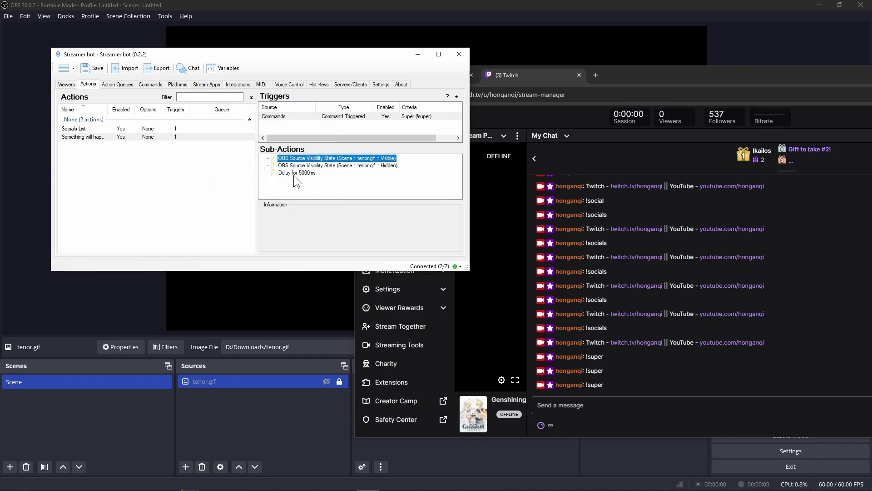
left_click_drag(301, 173, 305, 166)
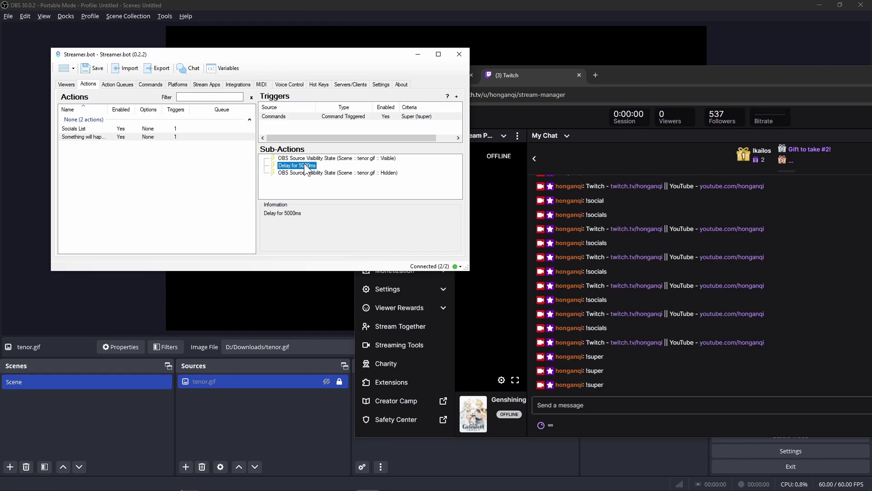
Send !super twice in Twitch chat to test that the popcorn GIF shows in OBS
left_click(641, 405)
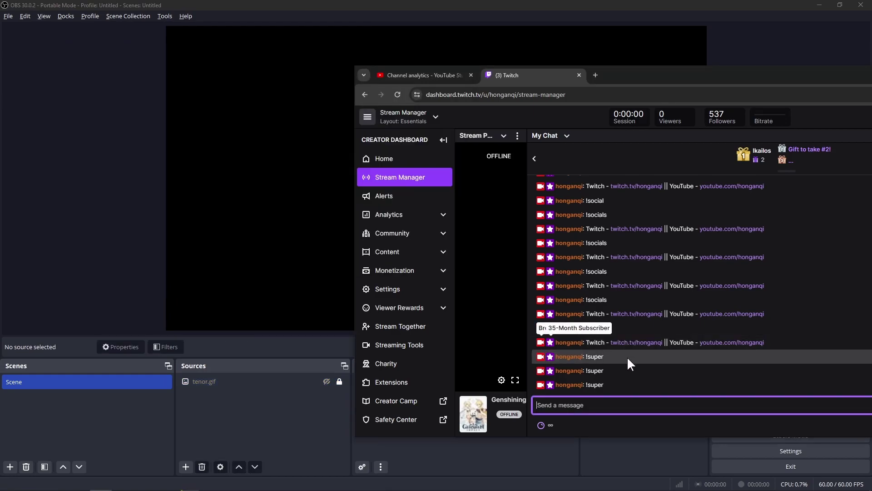
type("!super")
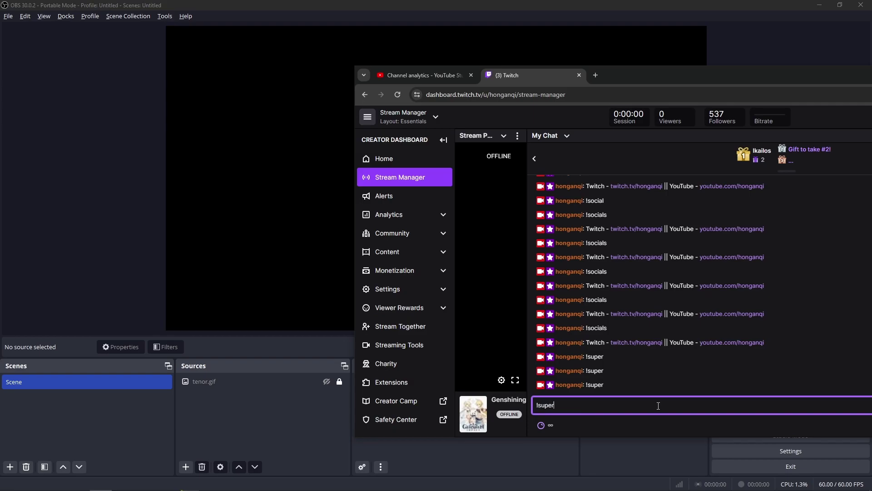
key("Return")
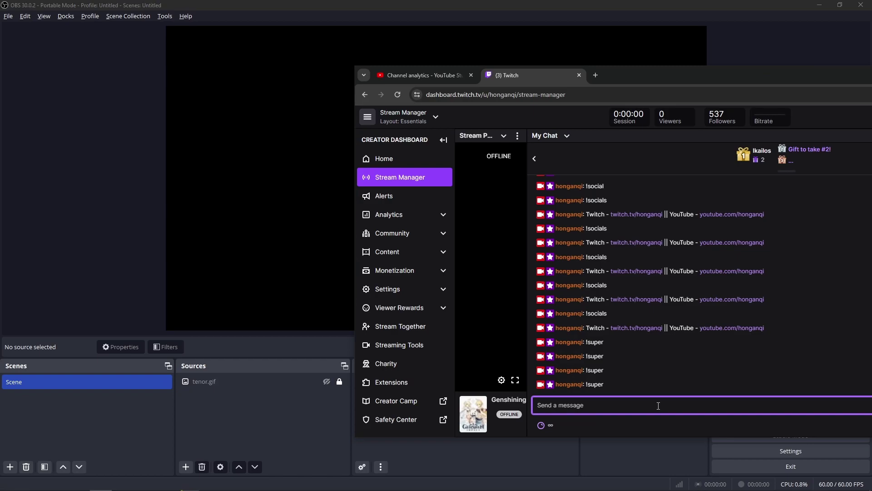
type("!super")
key("Return")
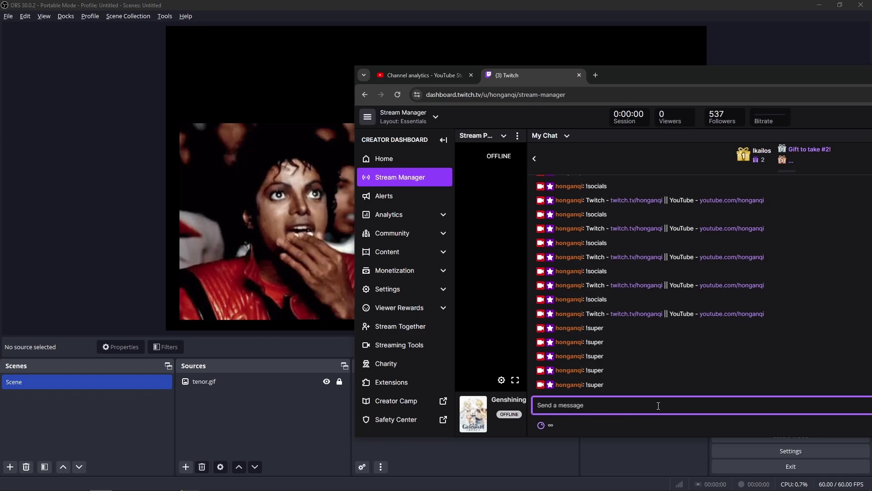
Add a Text (GDI+) source named 'creatively named' to the OBS scene
right_click(252, 413)
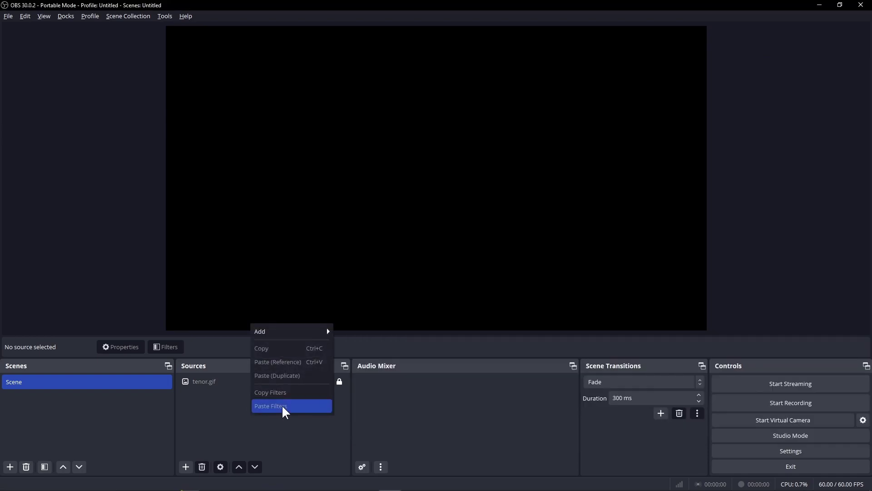
mouse_move(299, 331)
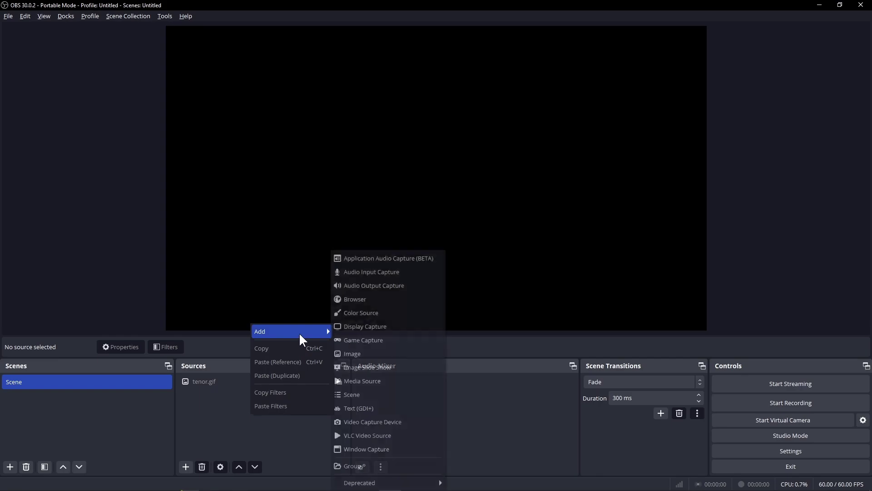
left_click(358, 407)
type("creatively named")
key("Return")
key("Escape")
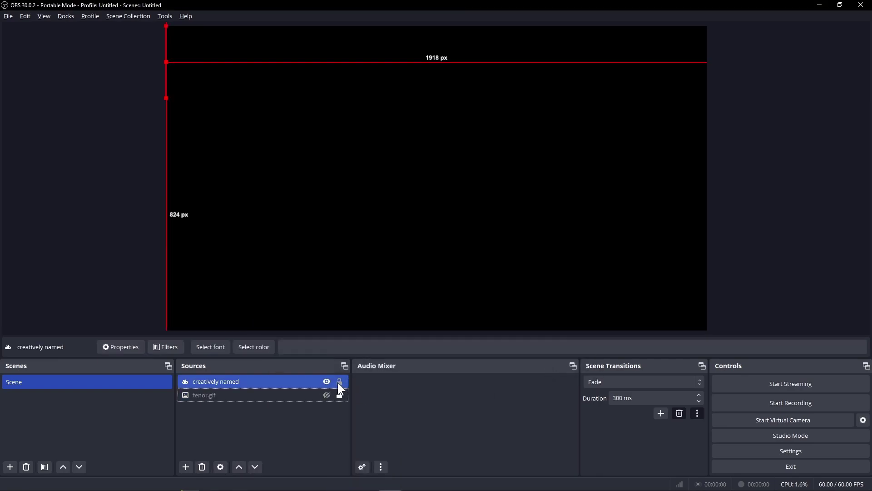
key("alt+Tab")
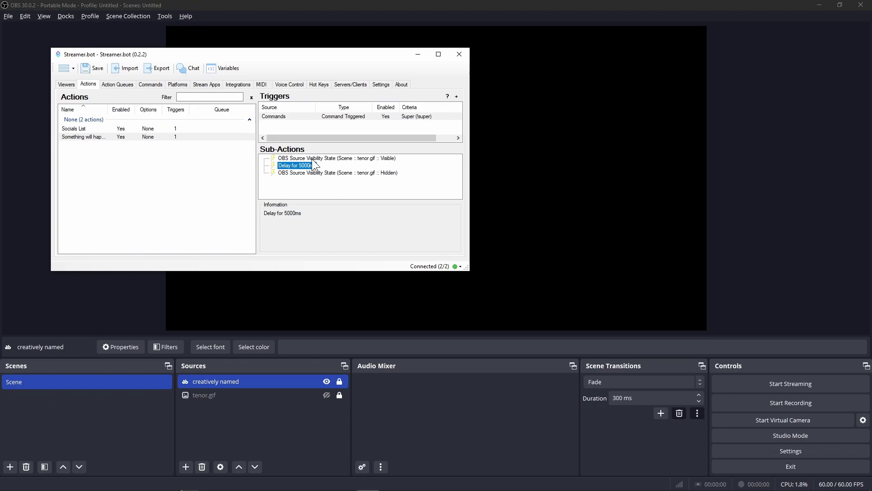
Add an OBS Set GDI Text sub-action writing %targetUser% to 'creatively named', moved to the top
right_click(330, 190)
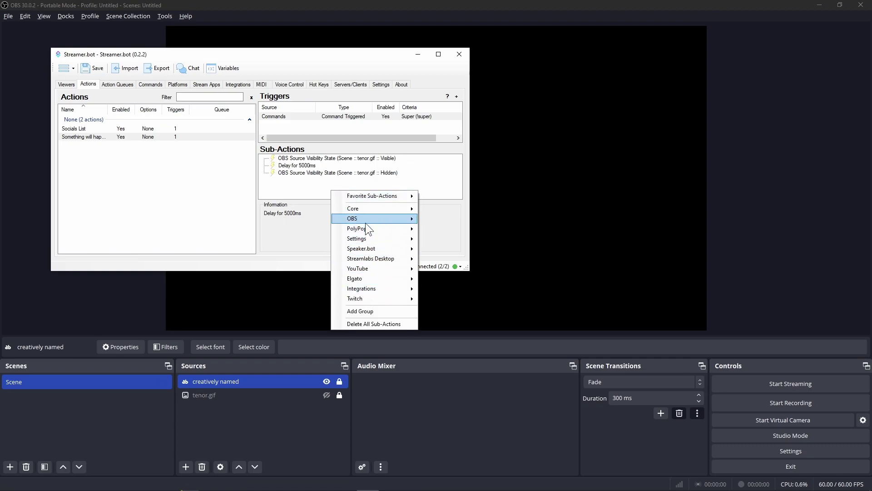
mouse_move(365, 222)
mouse_move(464, 330)
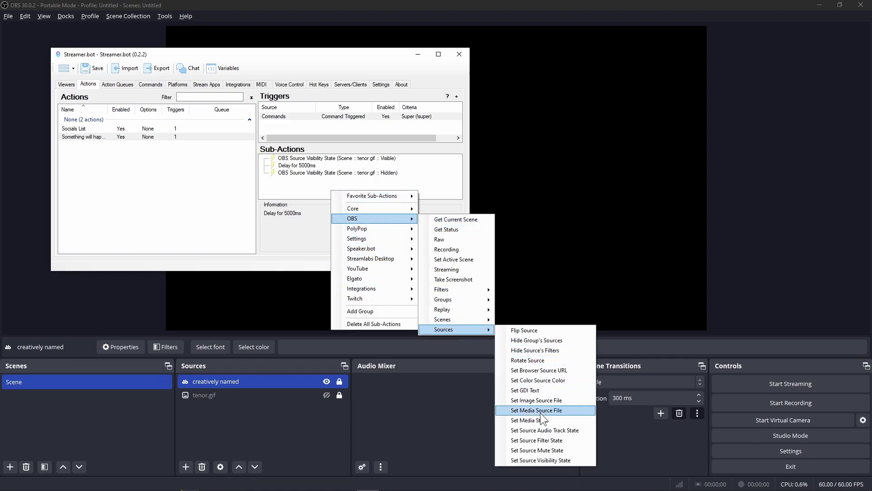
left_click(540, 390)
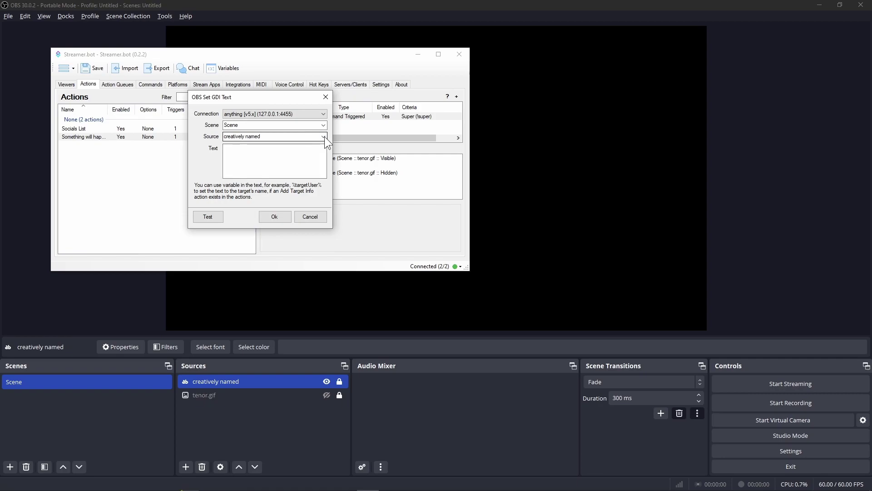
left_click(324, 137)
left_click(273, 145)
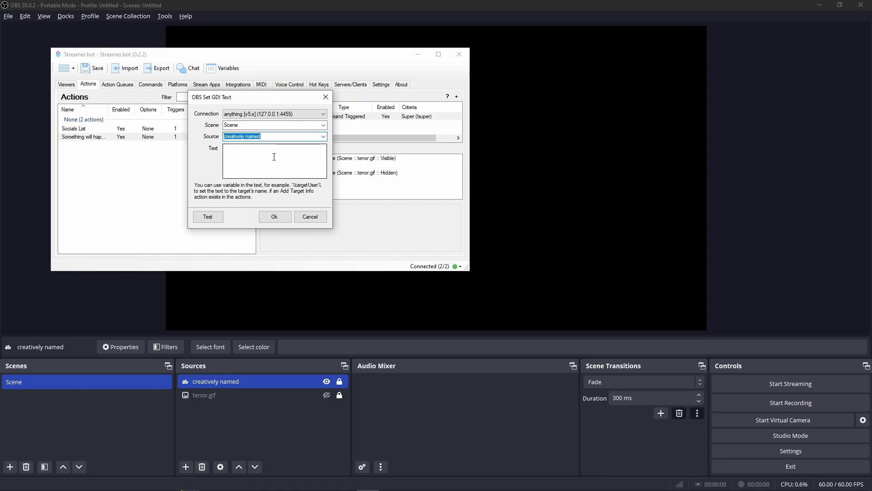
left_click(274, 157)
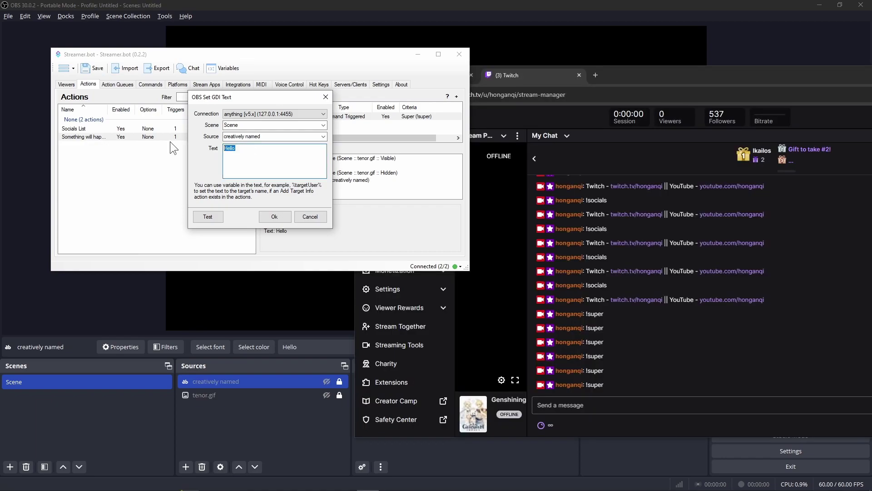
type("%targetUser%")
left_click(288, 217)
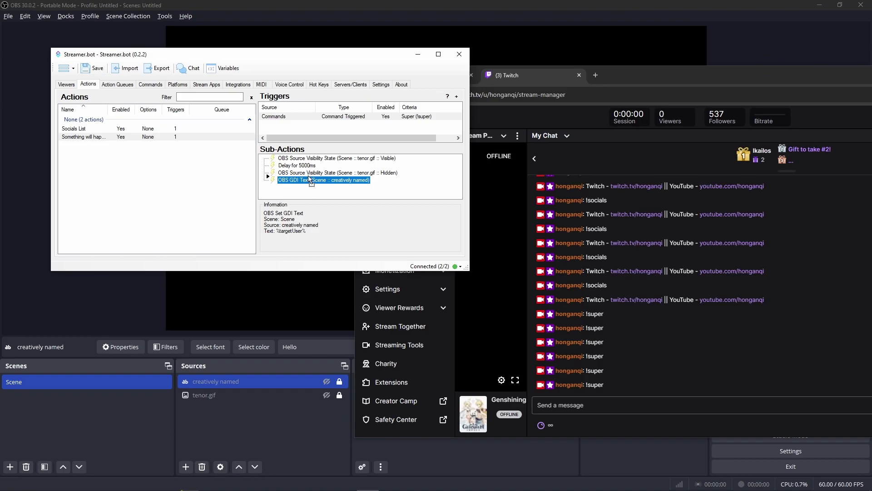
left_click_drag(309, 179, 309, 157)
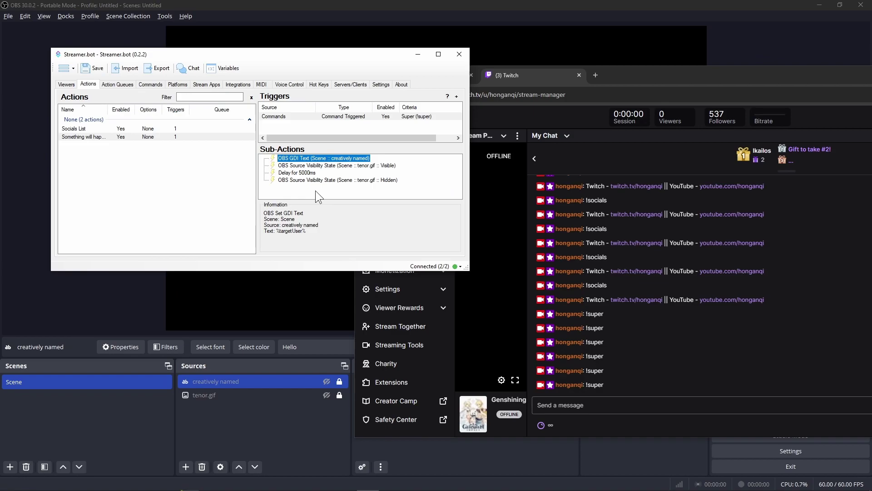
Duplicate the tenor.gif Visible sub-action and switch its source to 'creatively named'
left_click(312, 165)
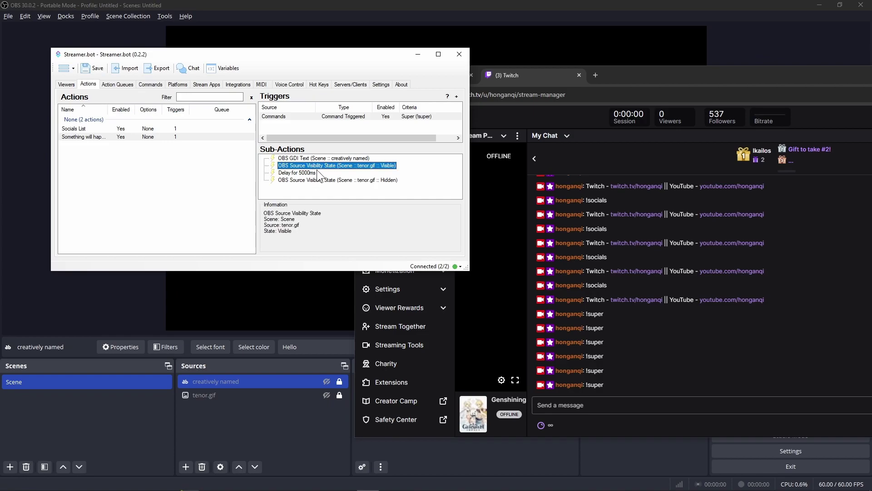
right_click(319, 164)
left_click(353, 325)
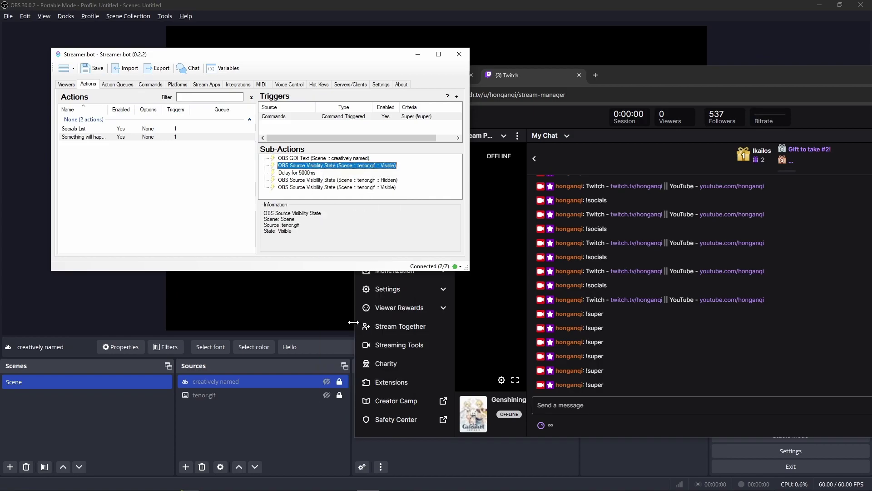
double_click(335, 186)
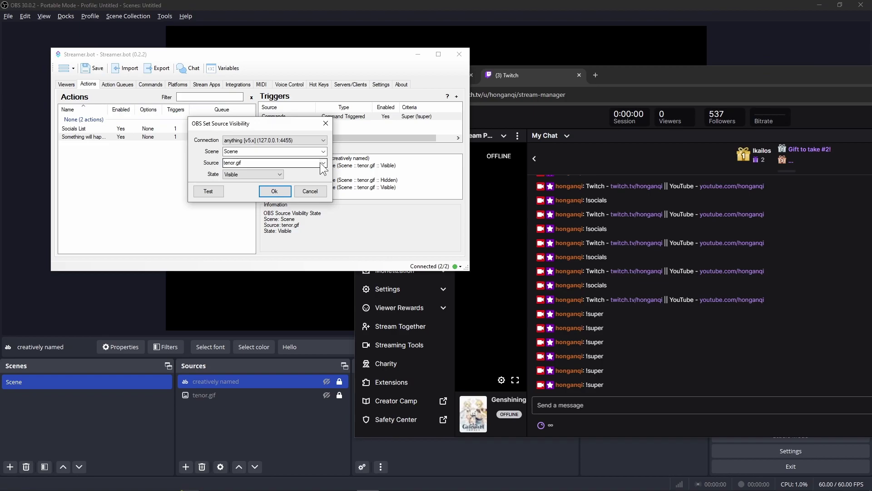
left_click(320, 163)
left_click(304, 179)
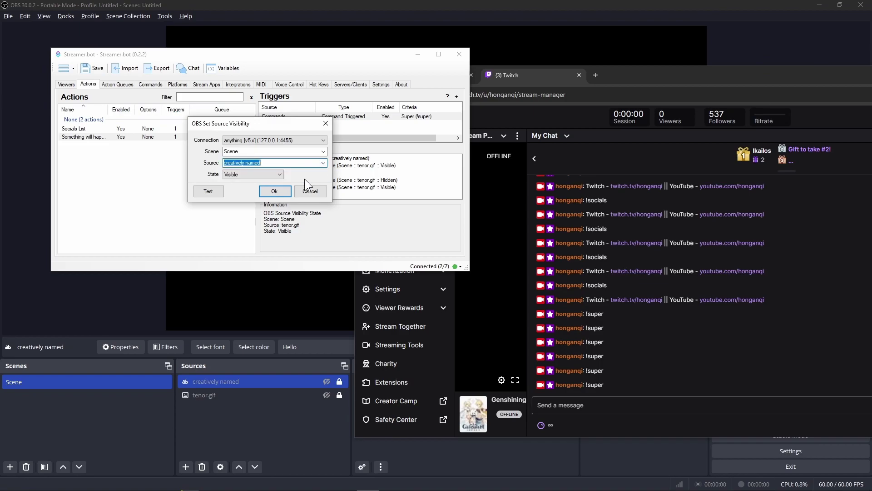
left_click(273, 191)
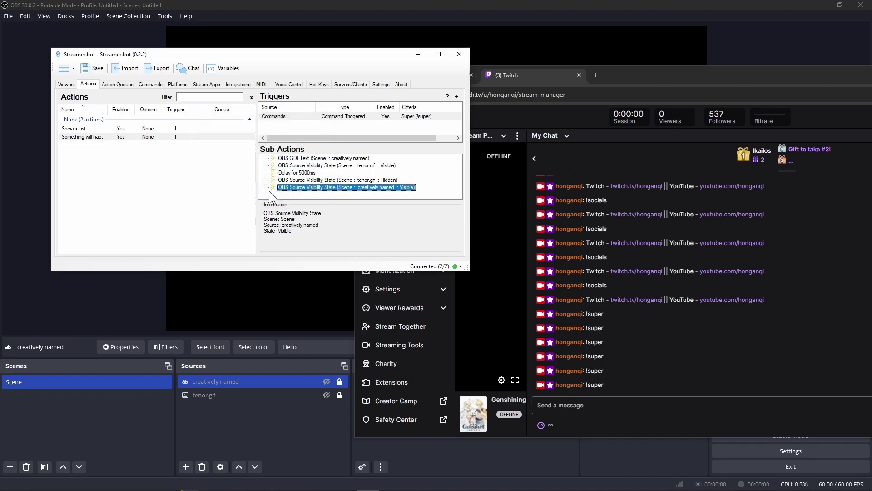
Duplicate the 'creatively named' Visible step and set the copy's state to Hidden
right_click(313, 187)
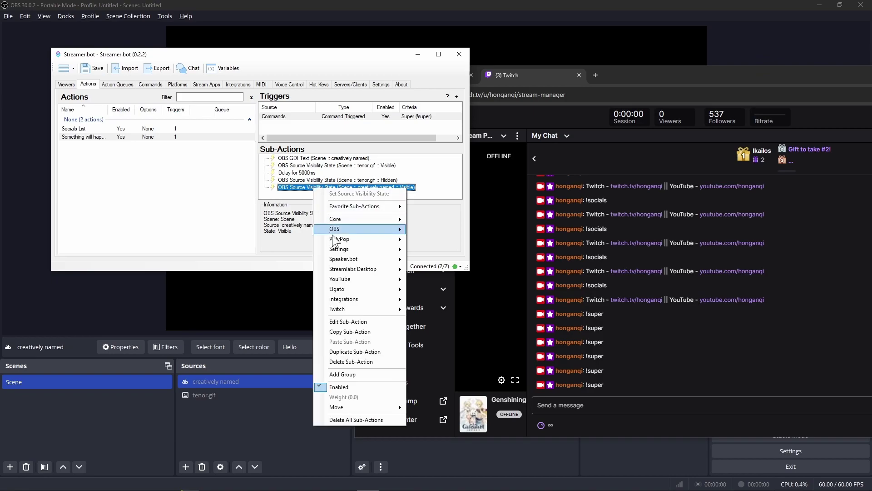
left_click(354, 352)
double_click(359, 193)
left_click(247, 174)
left_click(250, 187)
left_click(279, 193)
Move the 'creatively named' Visible step above the delay and review the GDI Text step
left_click(350, 187)
left_click_drag(339, 187, 336, 170)
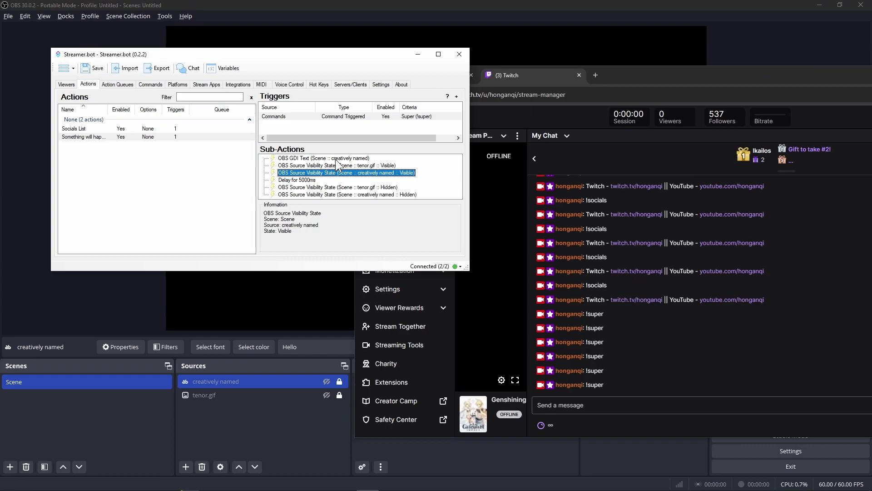
left_click(336, 159)
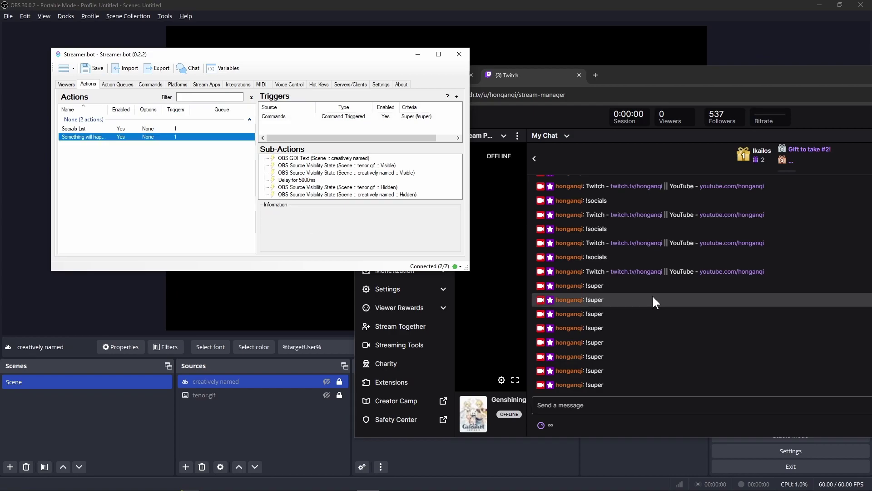
Add a Get User Info for Target sub-action with Source Type User, moved to the top
right_click(444, 181)
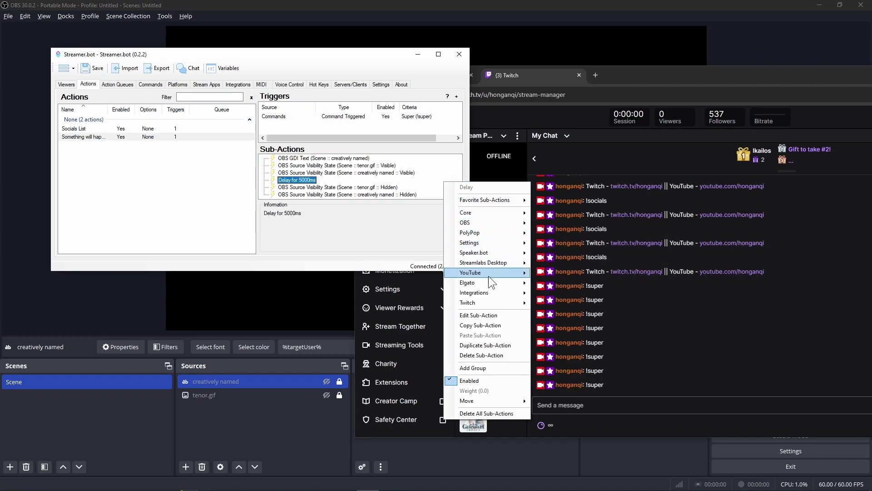
mouse_move(492, 304)
mouse_move(569, 415)
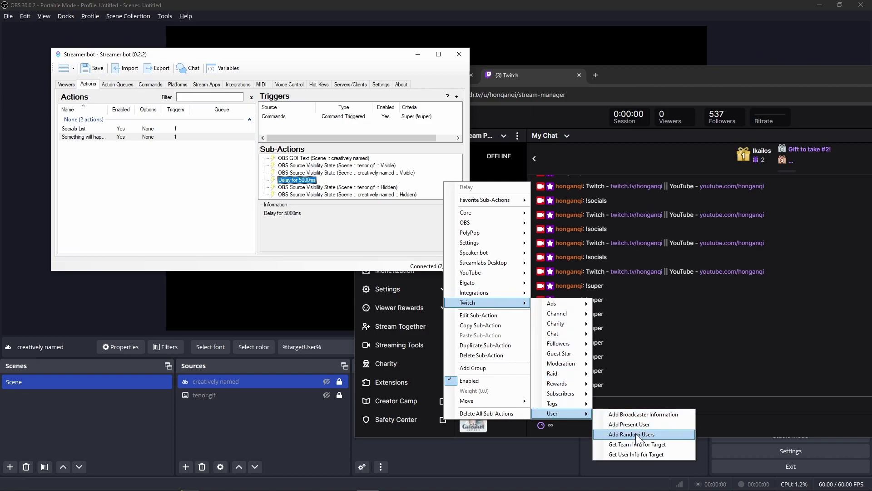
left_click(634, 454)
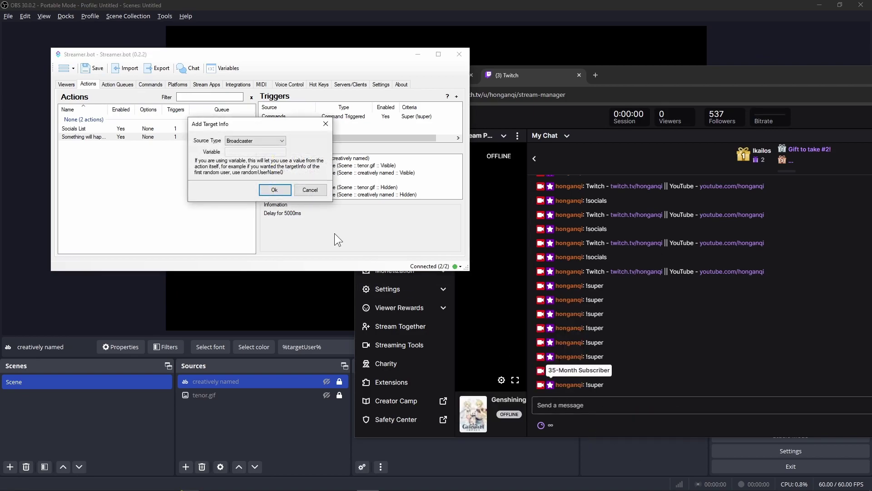
left_click(265, 140)
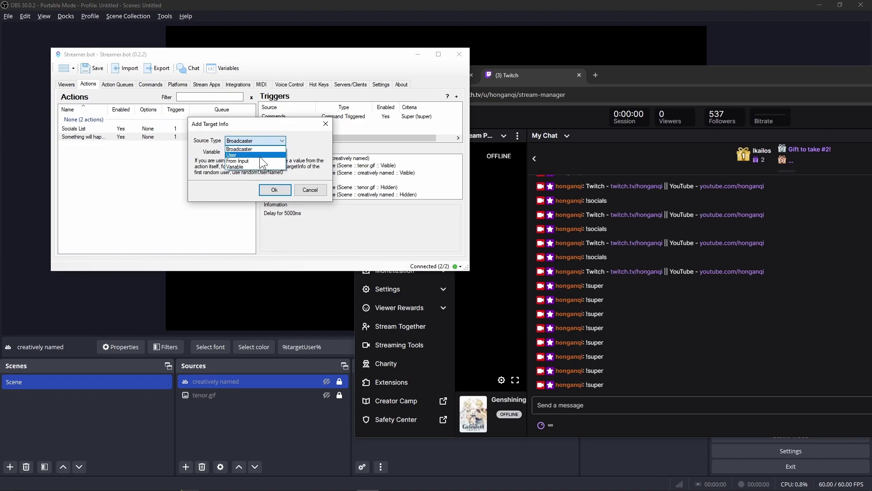
left_click(260, 154)
left_click(268, 191)
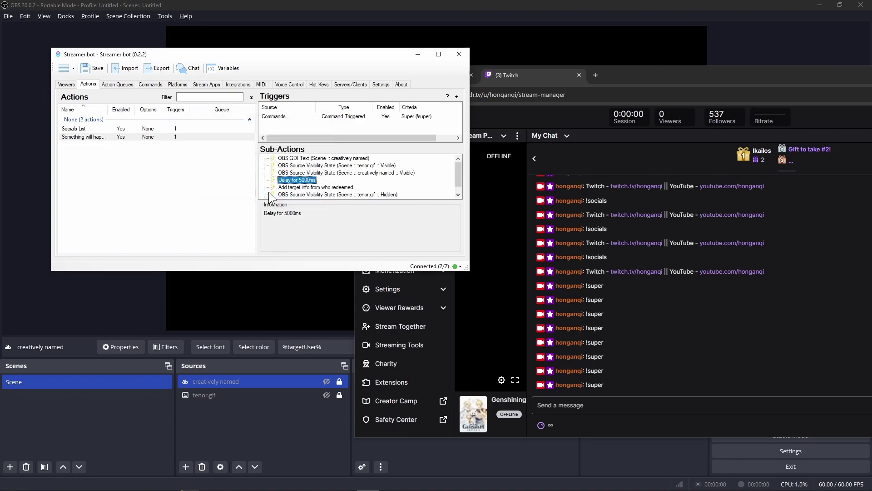
scroll(348, 197, "down", 1)
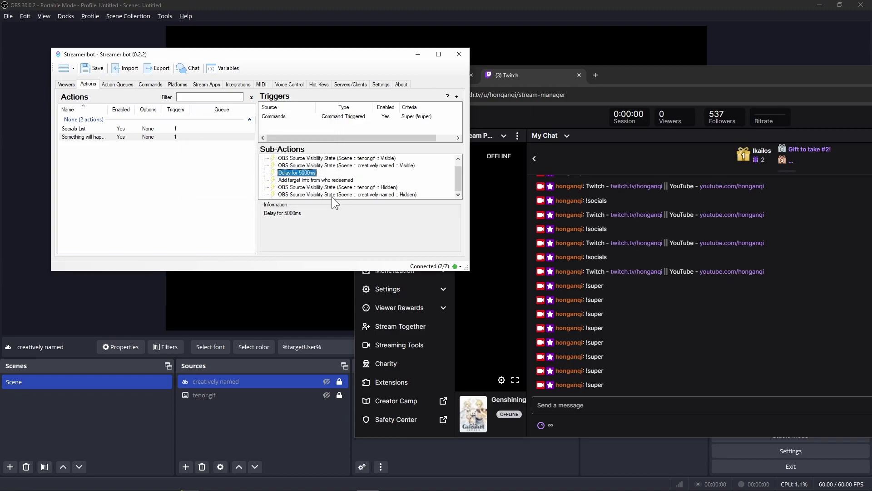
scroll(324, 189, "up", 1)
left_click(314, 187)
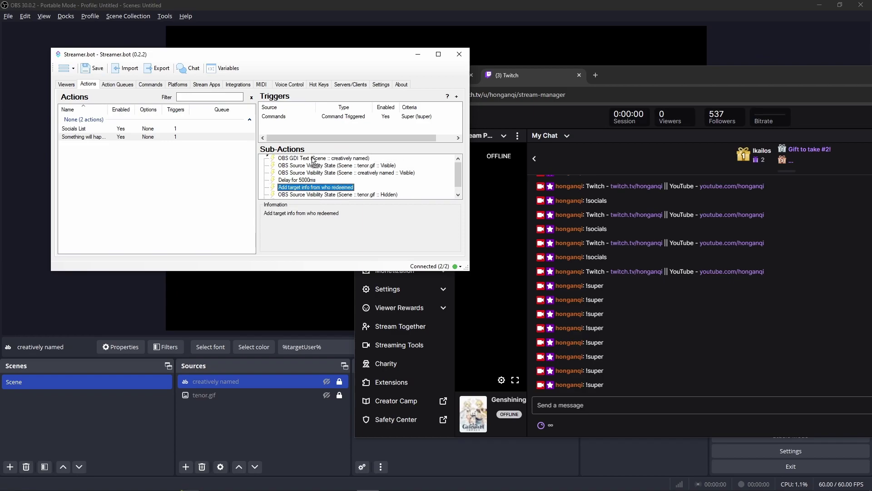
left_click_drag(313, 159, 313, 159)
left_click(609, 409)
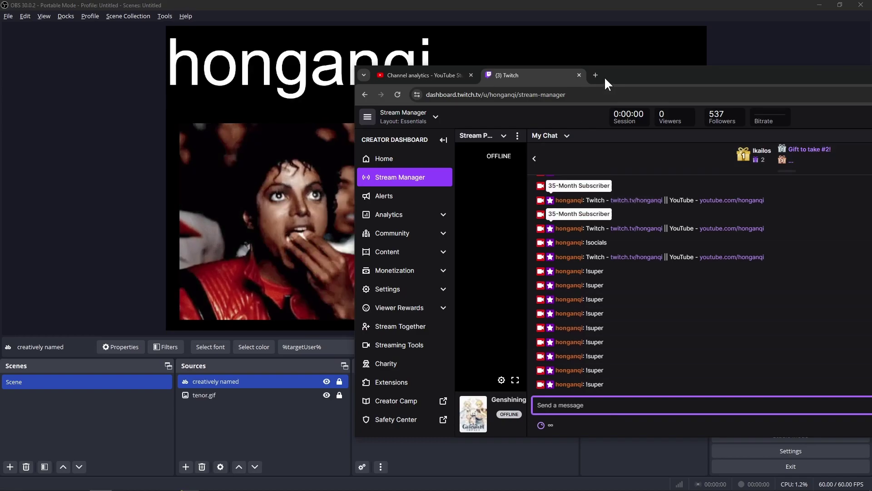
Send the super command in Twitch chat and check the name-plus-'is awesome' text over the GIF
left_click_drag(632, 73, 647, 114)
left_click(672, 452)
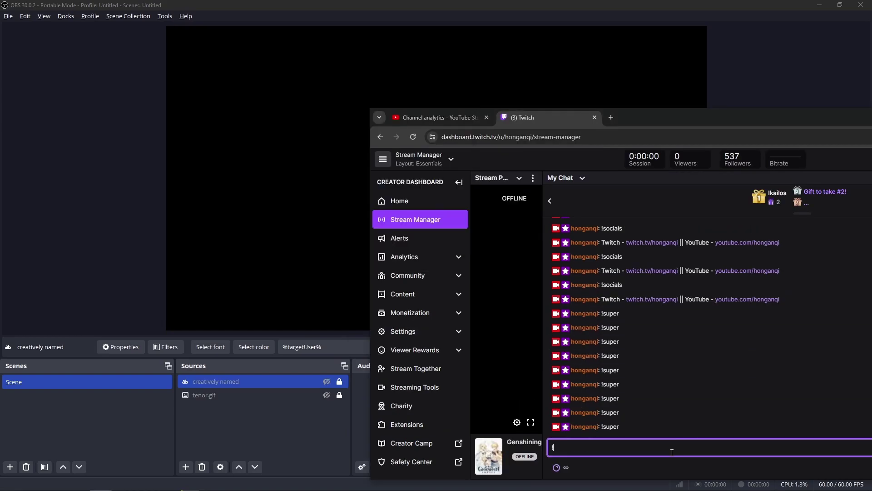
type("super")
key("Return")
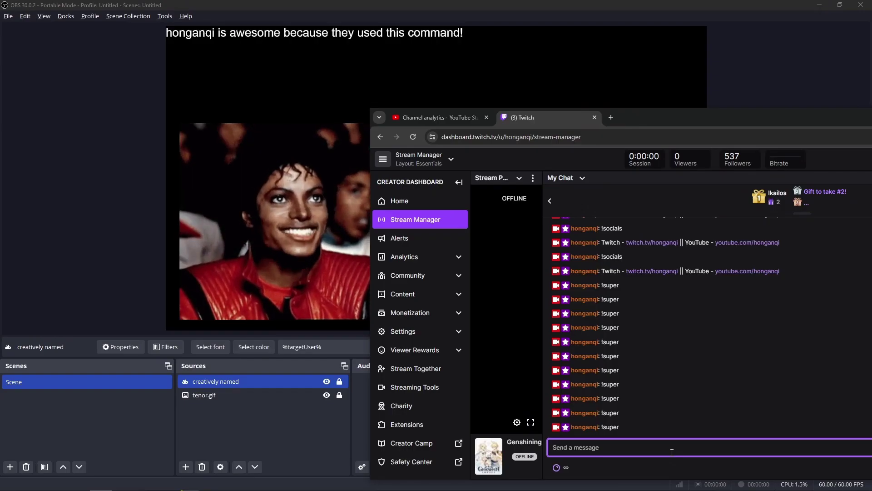
key("alt+Tab")
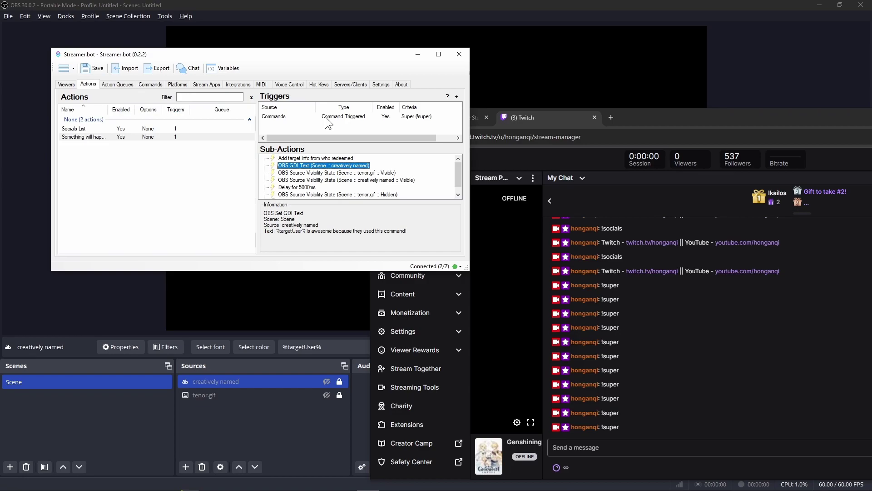
Add a Twitch Channel Reward Redemption trigger, leaving the reward set to Any
right_click(326, 131)
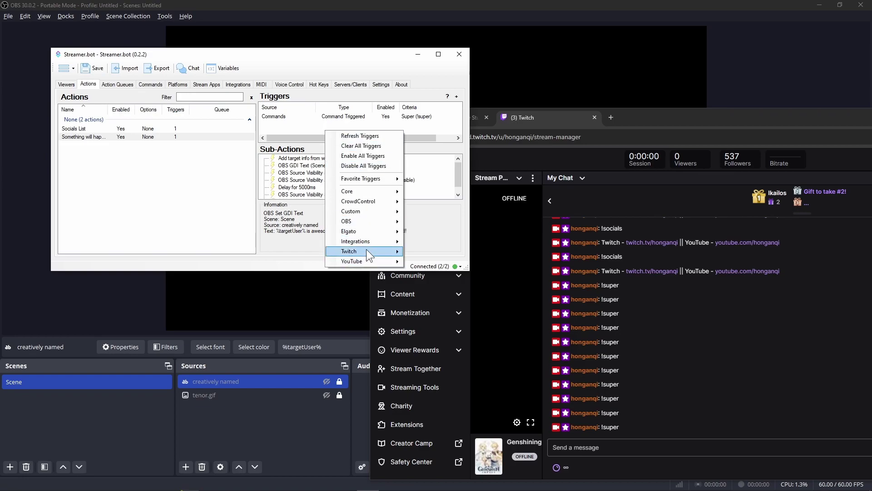
mouse_move(367, 248)
mouse_move(436, 272)
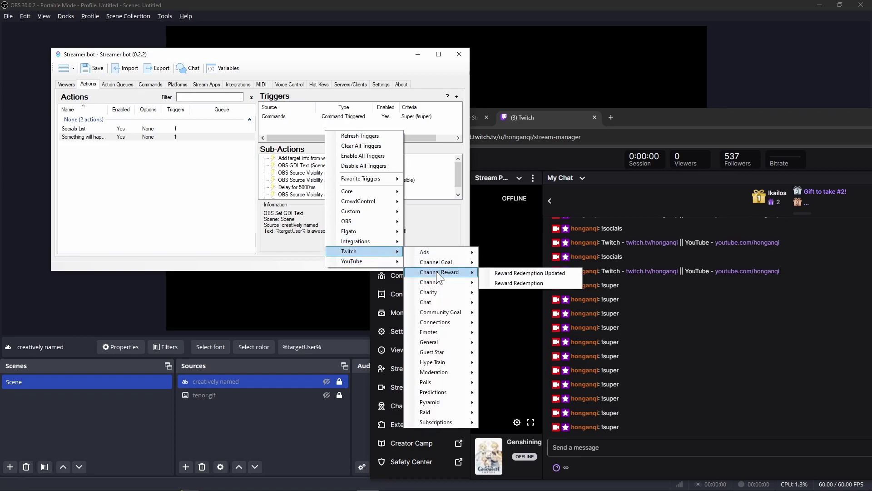
left_click(511, 284)
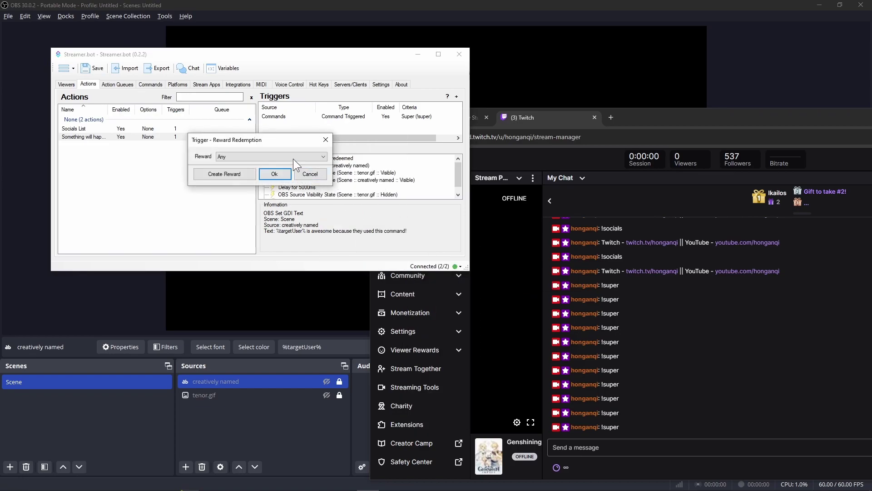
left_click(293, 158)
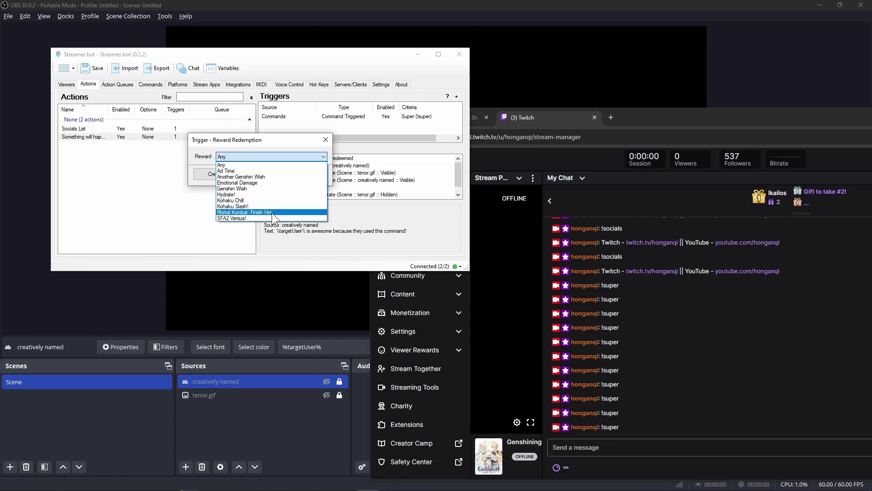
left_click(269, 151)
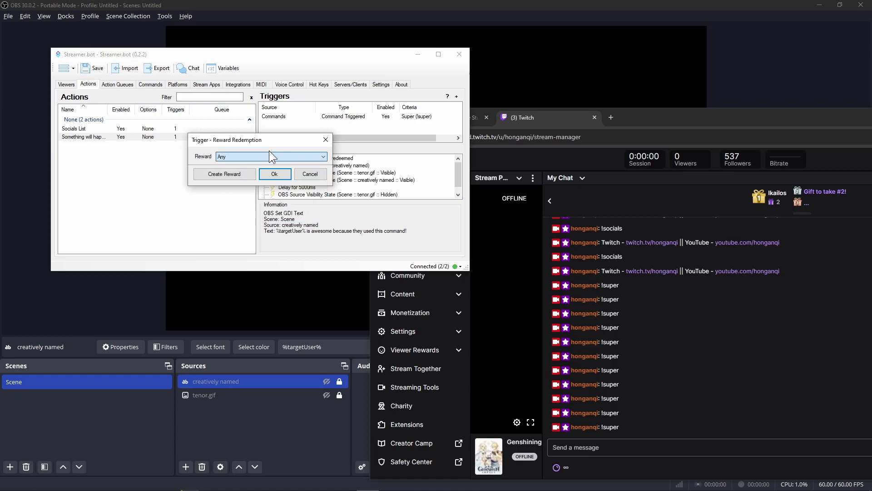
Create a new channel reward 'Super Test MJ' costing 5000 and confirm the trigger
left_click(233, 176)
type("Super Test MJ")
key("Tab")
type("5000")
left_click(287, 261)
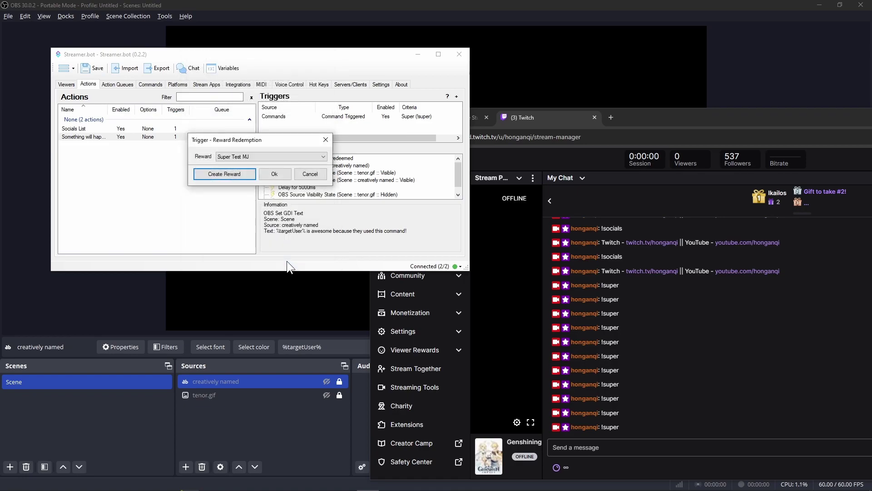
left_click(275, 174)
Redeem the Super Test MJ reward from the Twitch channel points menu
left_click(648, 380)
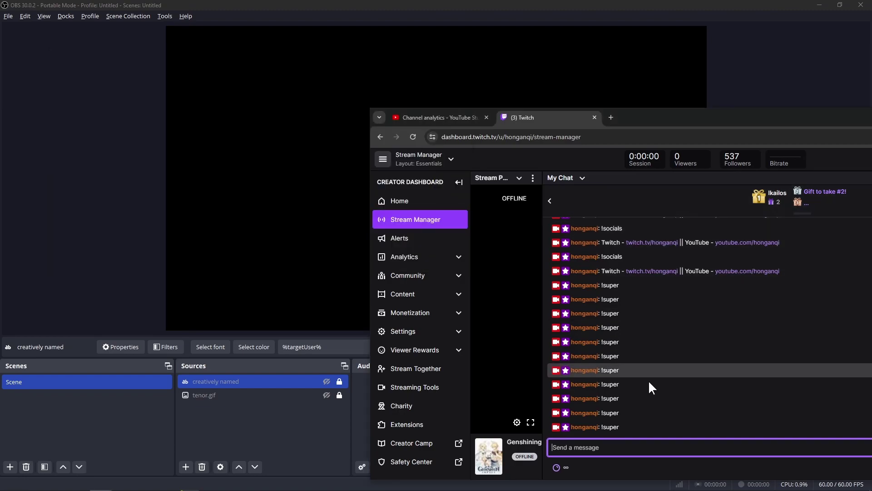
left_click(557, 467)
left_click(584, 397)
left_click(613, 439)
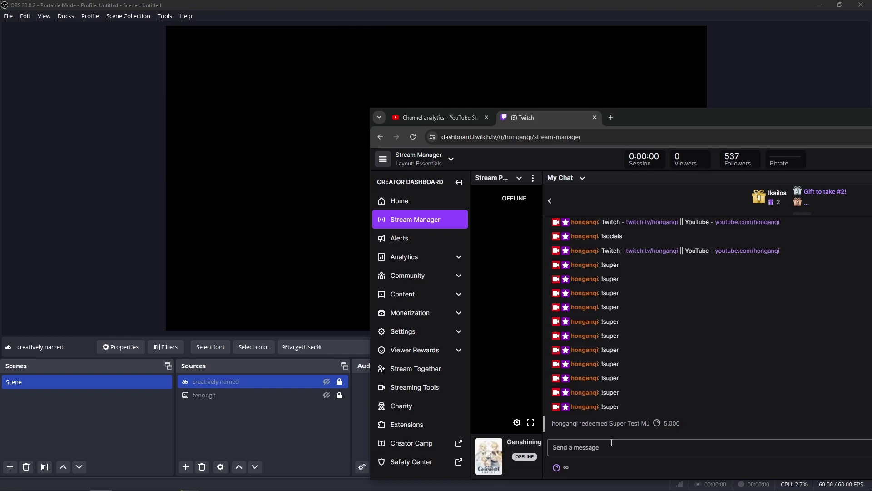
Reopen the channel points rewards list, view Emotional Damage, and return to the full grid
left_click(562, 473)
left_click(580, 396)
left_click(559, 323)
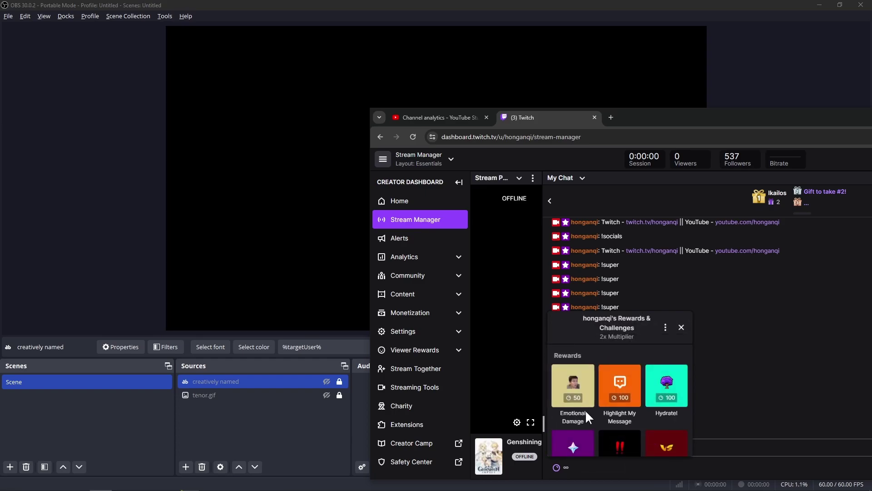